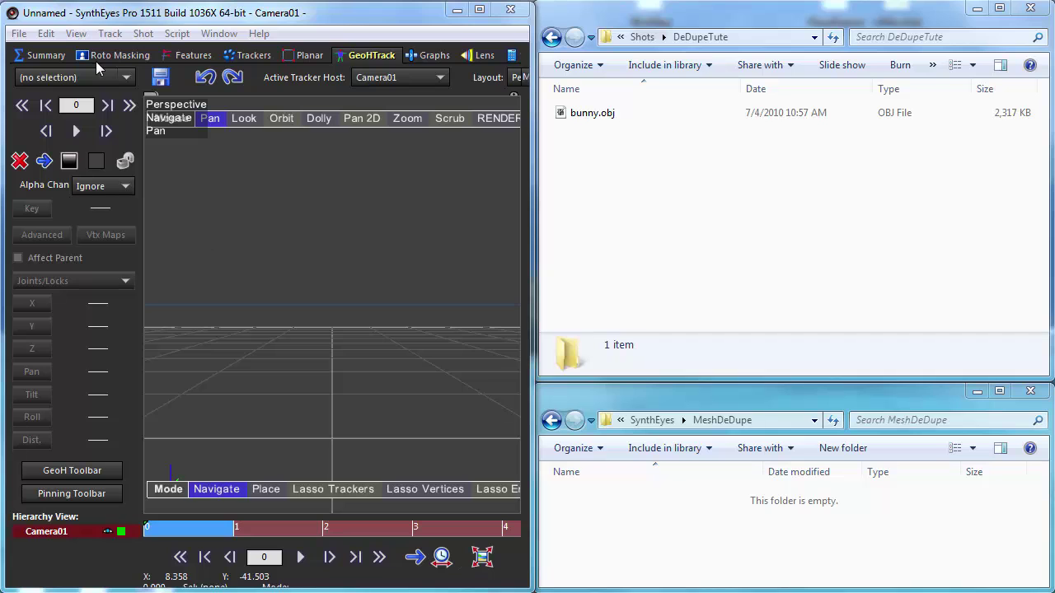
- Import the bunny.obj mesh from the DeDupeTute folder into the scene
{"action": "left_click", "coordinate": [18, 37]}
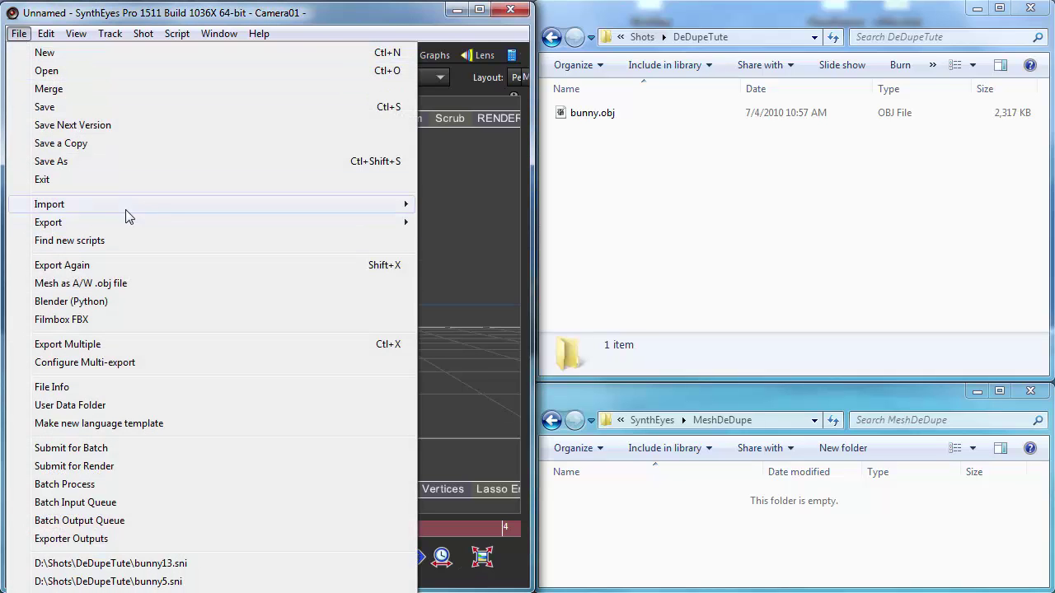
{"action": "mouse_move", "coordinate": [271, 206]}
{"action": "left_click", "coordinate": [457, 223]}
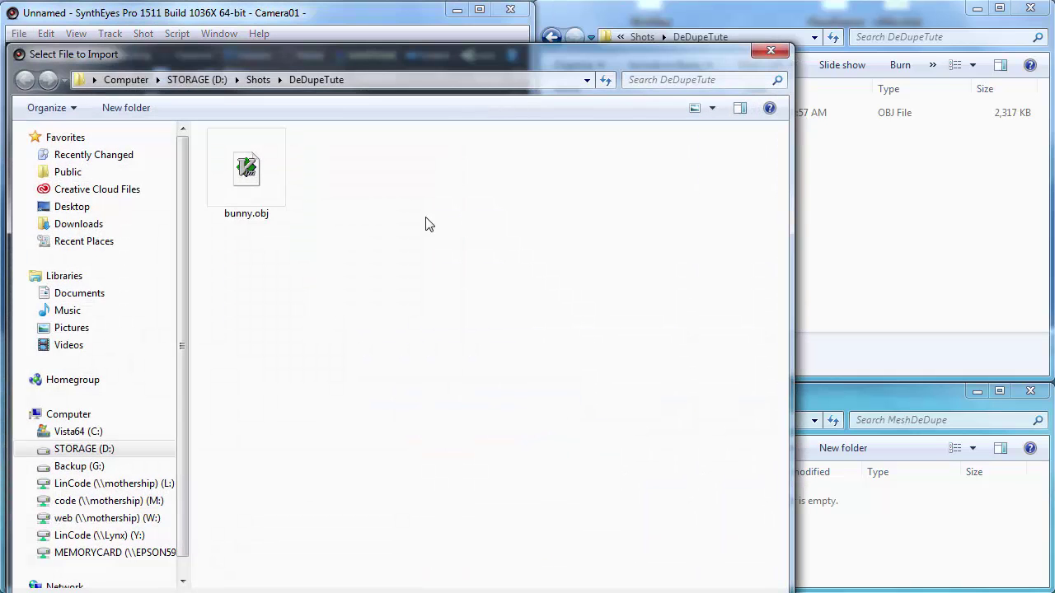
{"action": "double_click", "coordinate": [232, 178]}
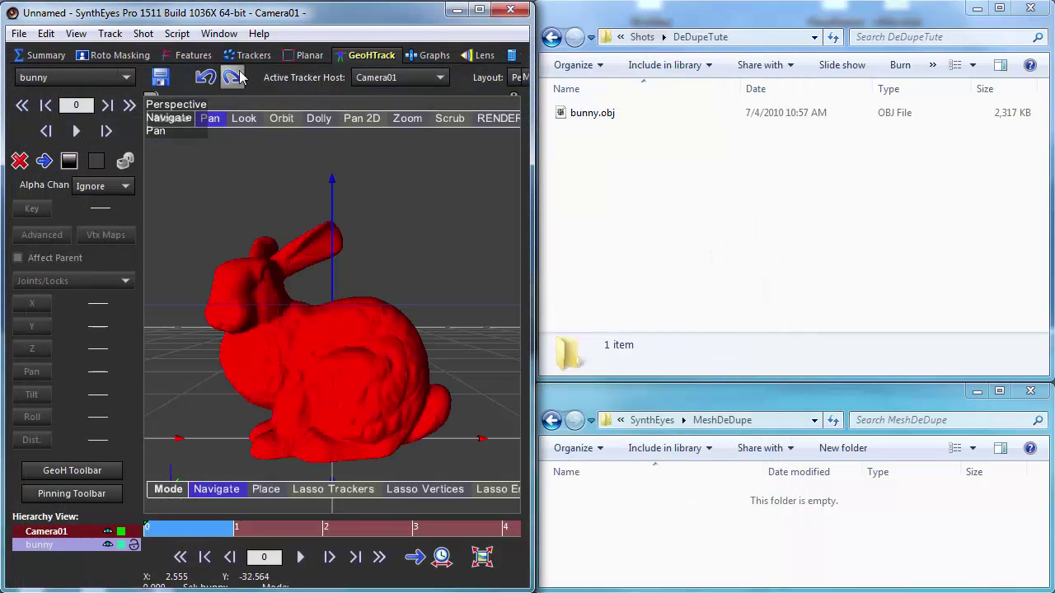
- Check the bunny mesh's size details with the Mesh Information script
{"action": "left_click", "coordinate": [171, 36]}
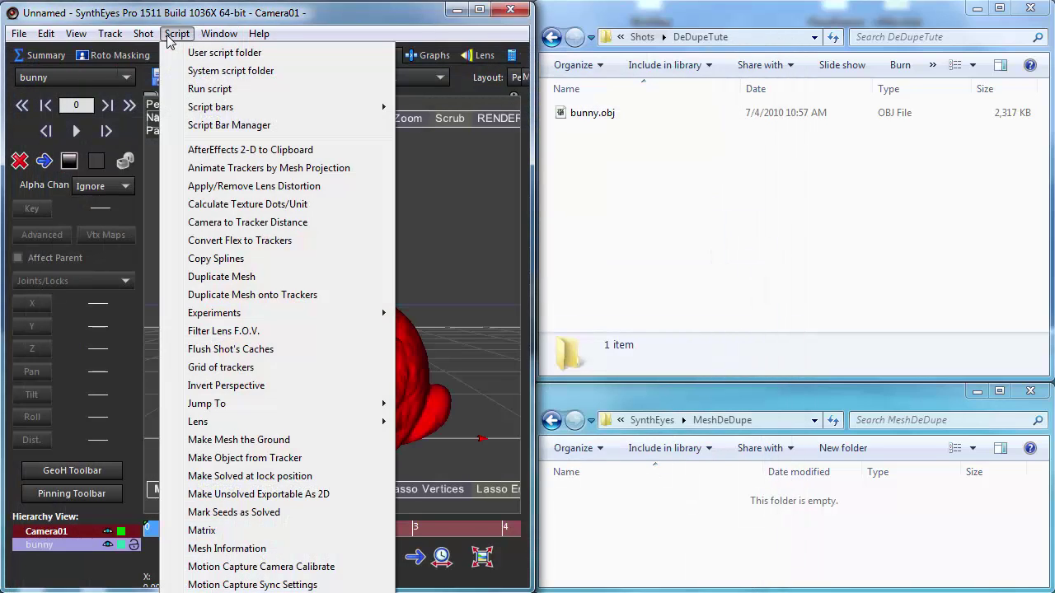
{"action": "left_click", "coordinate": [239, 549]}
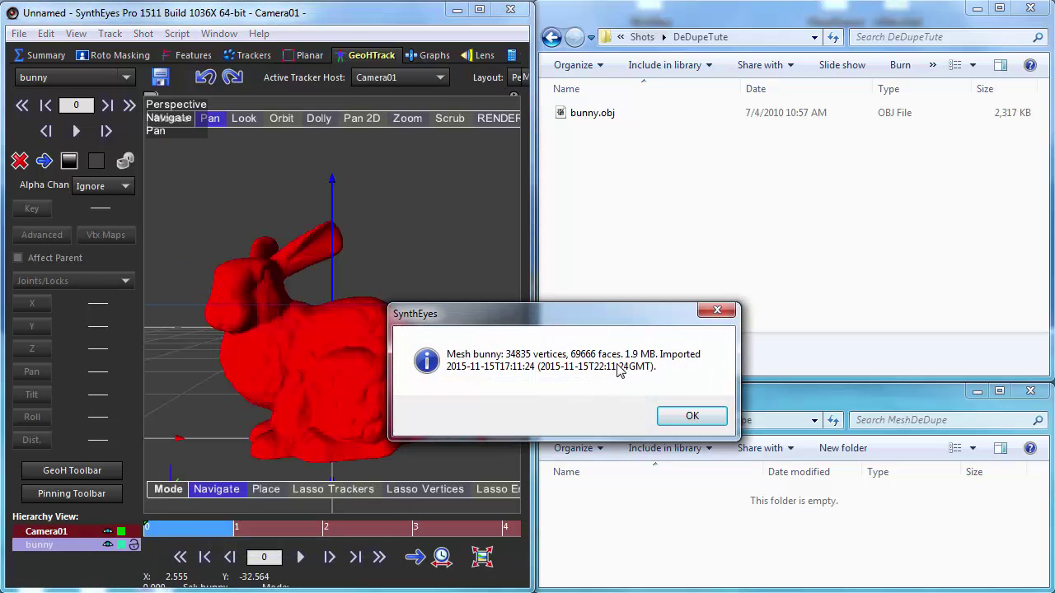
{"action": "left_click", "coordinate": [690, 416]}
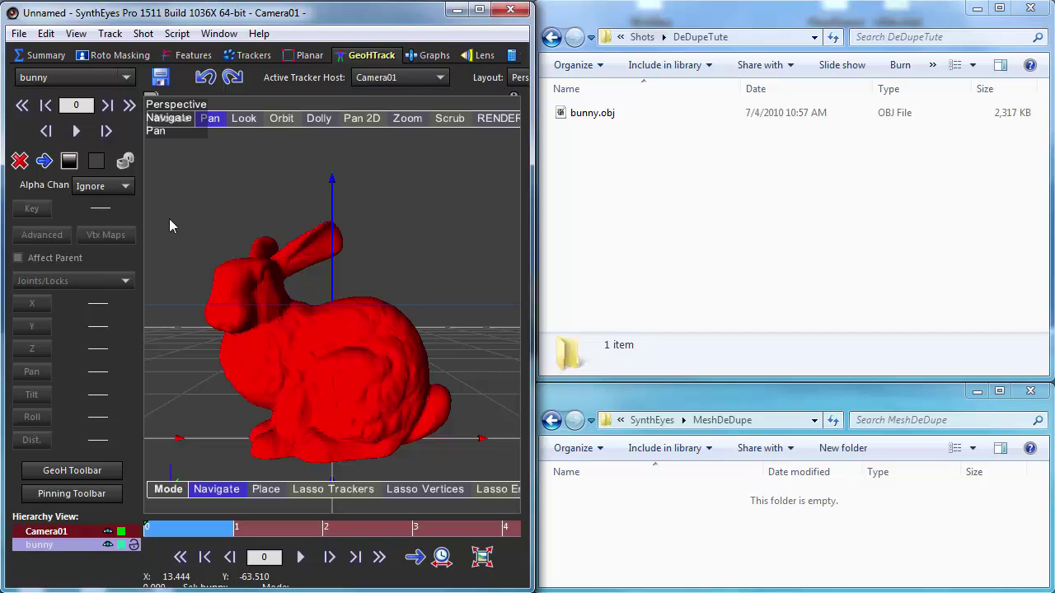
- Enable incrementing the save file name in the Save/Export preferences
{"action": "left_click", "coordinate": [45, 34]}
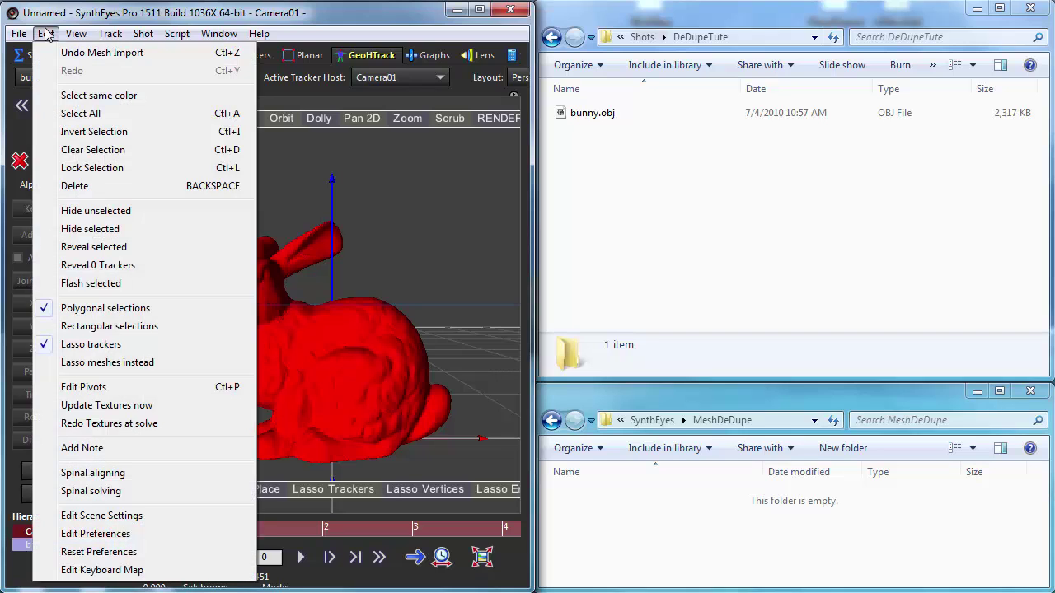
{"action": "left_click", "coordinate": [107, 534]}
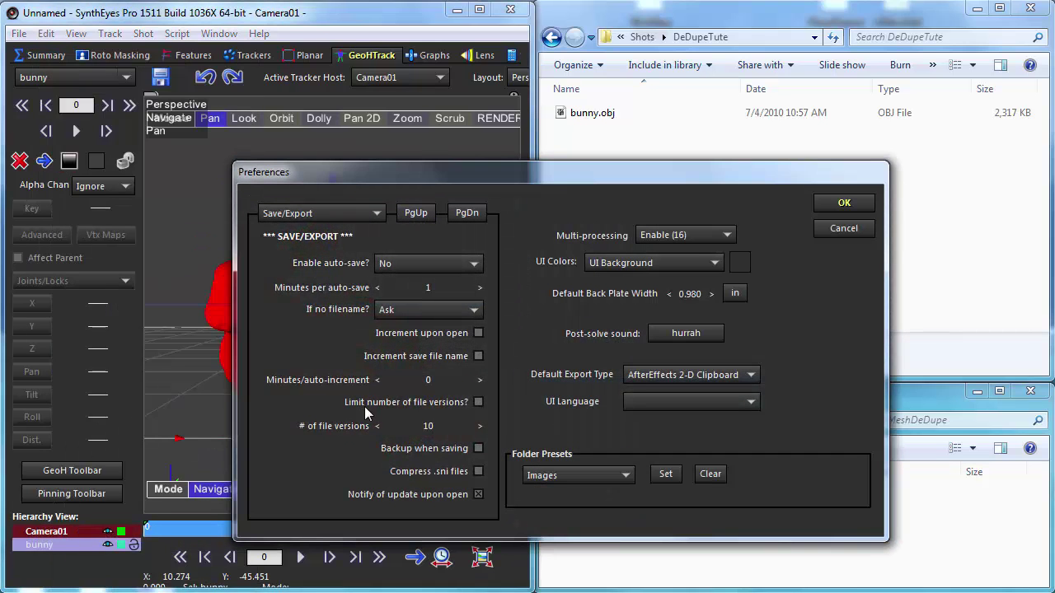
{"action": "left_click", "coordinate": [479, 357]}
{"action": "left_click", "coordinate": [844, 203]}
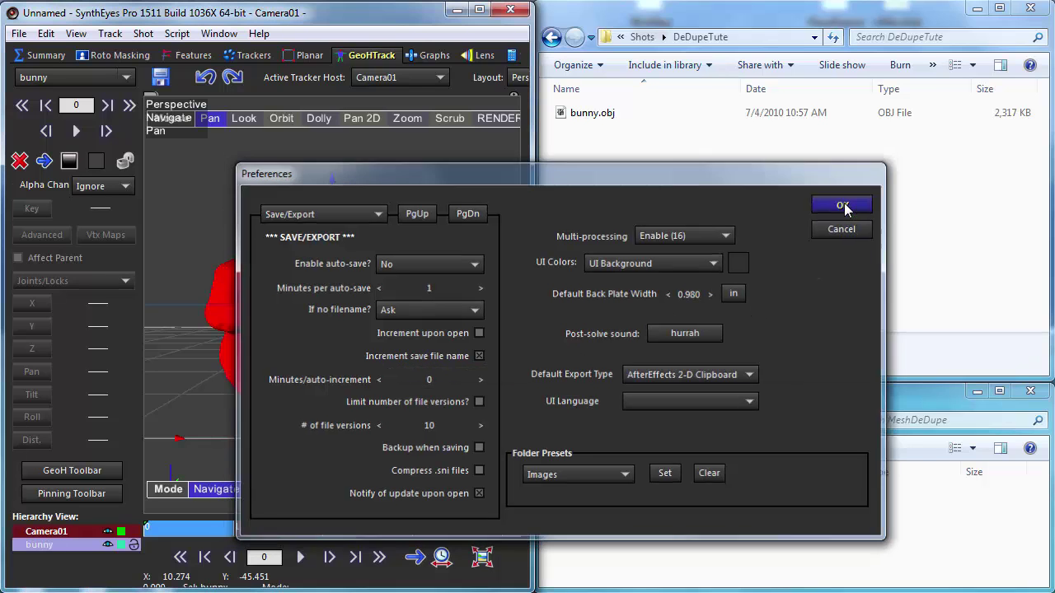
- Save the scene as bunny1 in the DeDupeTute folder and save two further incremented versions of it
{"action": "left_click", "coordinate": [18, 34]}
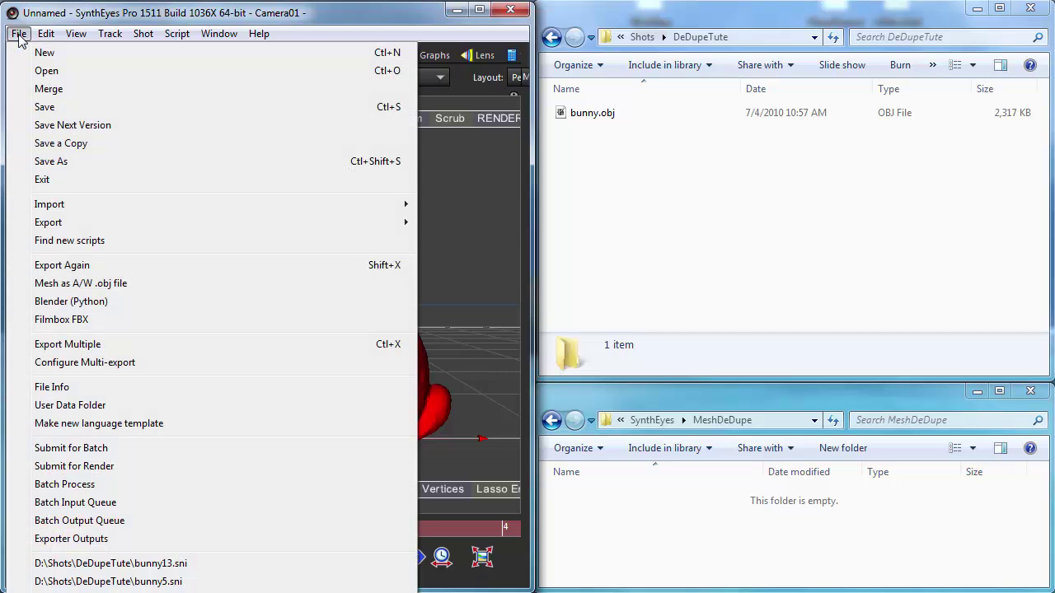
{"action": "left_click", "coordinate": [41, 108]}
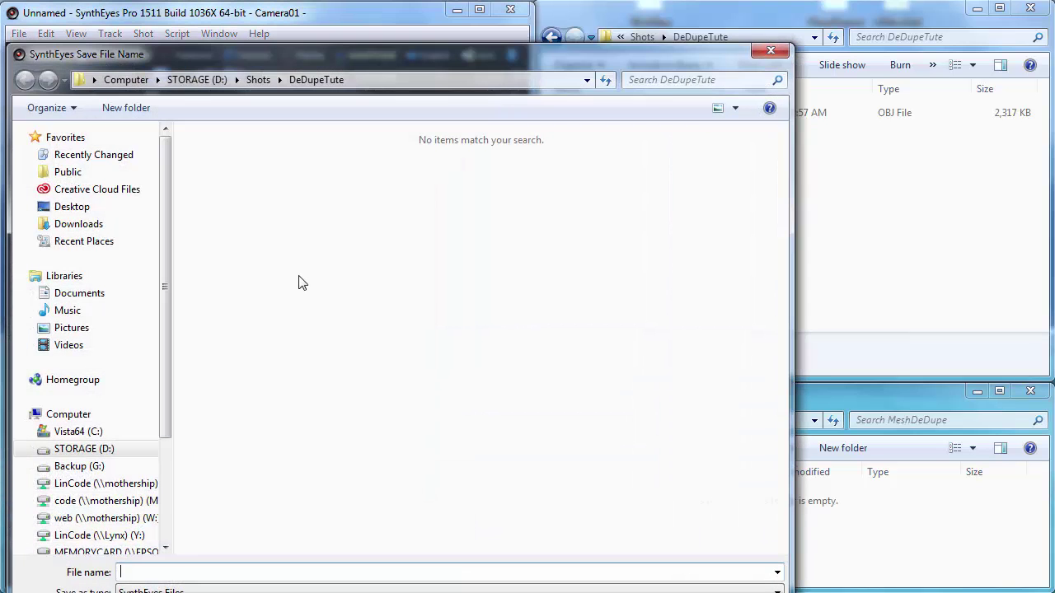
{"action": "type", "text": "bu"}
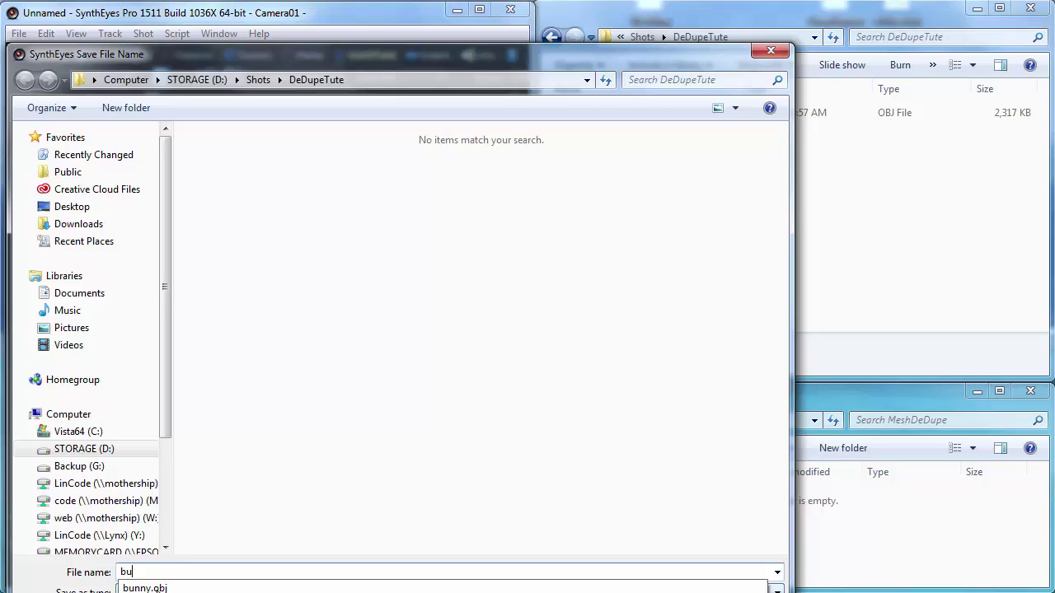
{"action": "type", "text": "nny"}
{"action": "key", "text": "BackSpace"}
{"action": "type", "text": "1"}
{"action": "key", "text": "Return"}
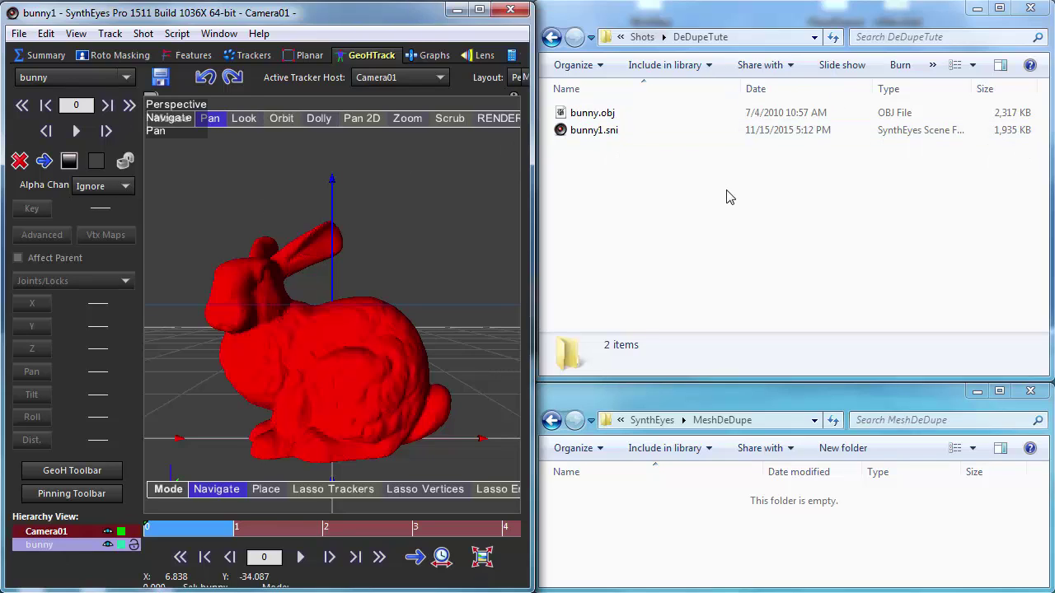
{"action": "key", "text": "ctrl+shift+s"}
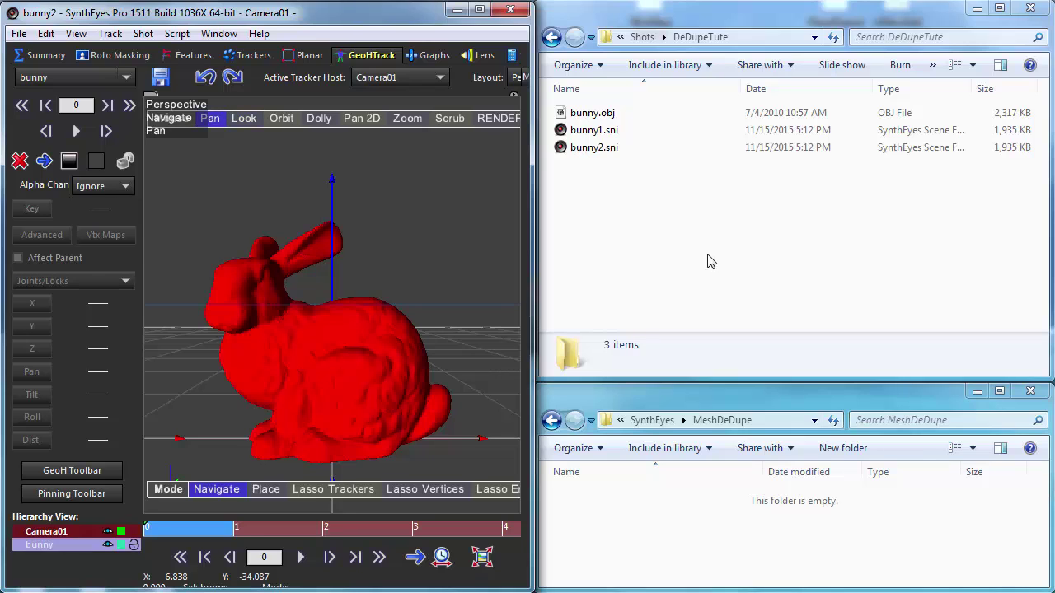
{"action": "key", "text": "ctrl+shift+s"}
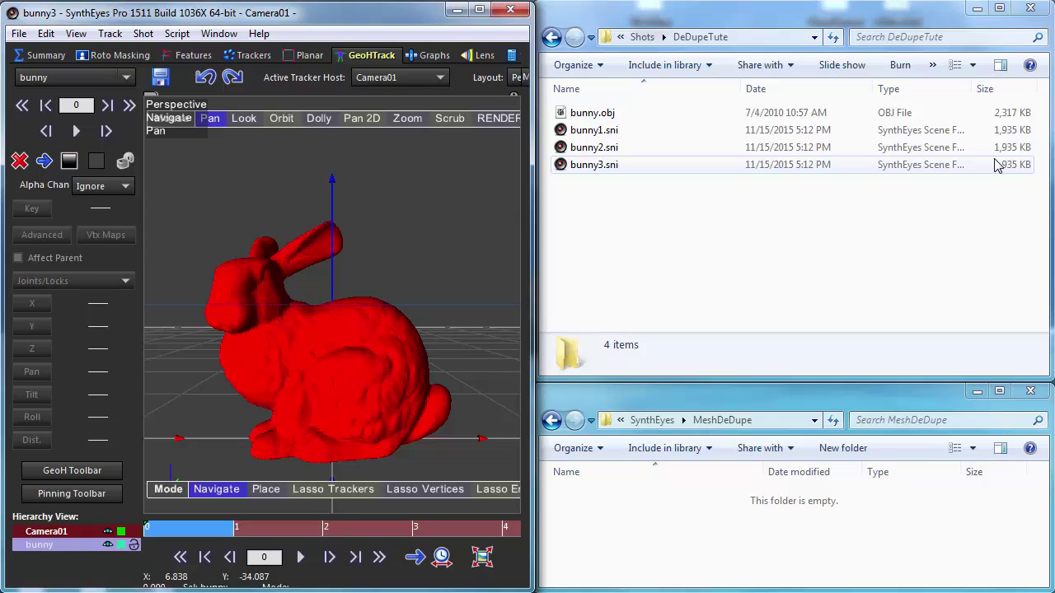
- Set mesh de-duplication to Imports in the Meshes preferences
{"action": "left_click", "coordinate": [45, 34]}
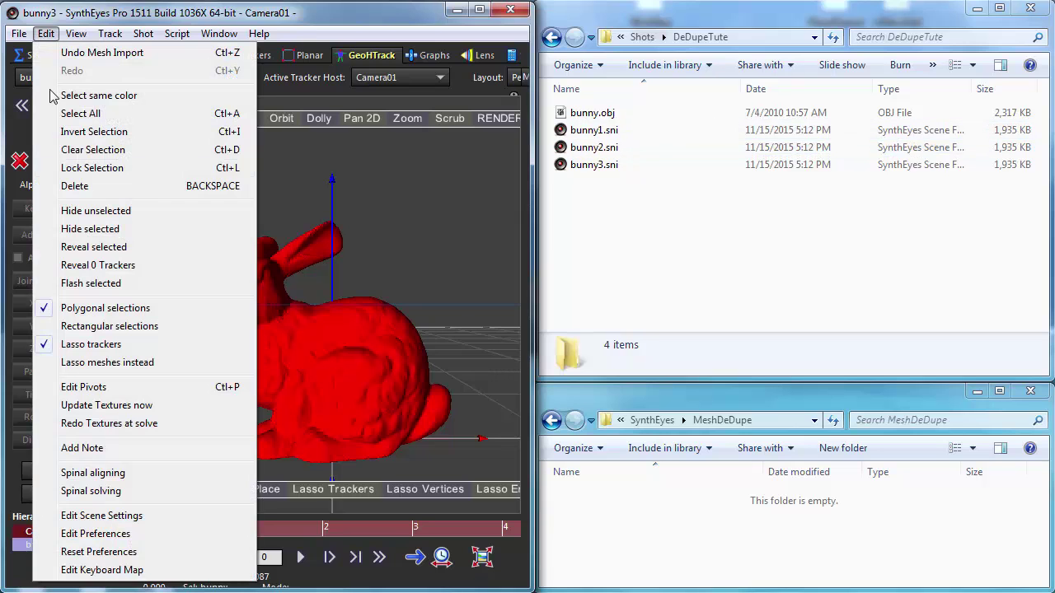
{"action": "left_click", "coordinate": [91, 535]}
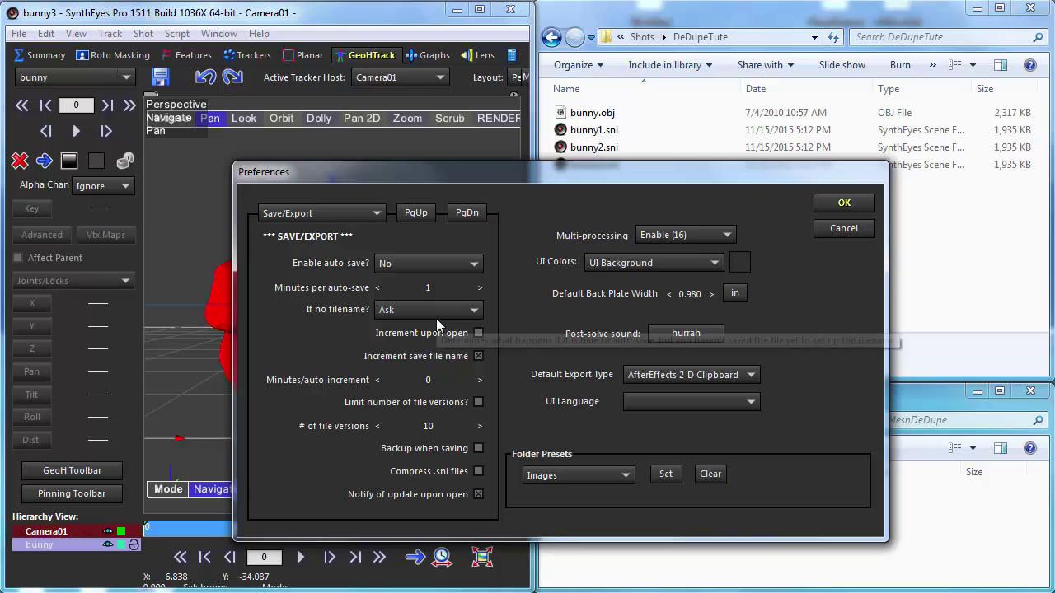
{"action": "left_click", "coordinate": [436, 312]}
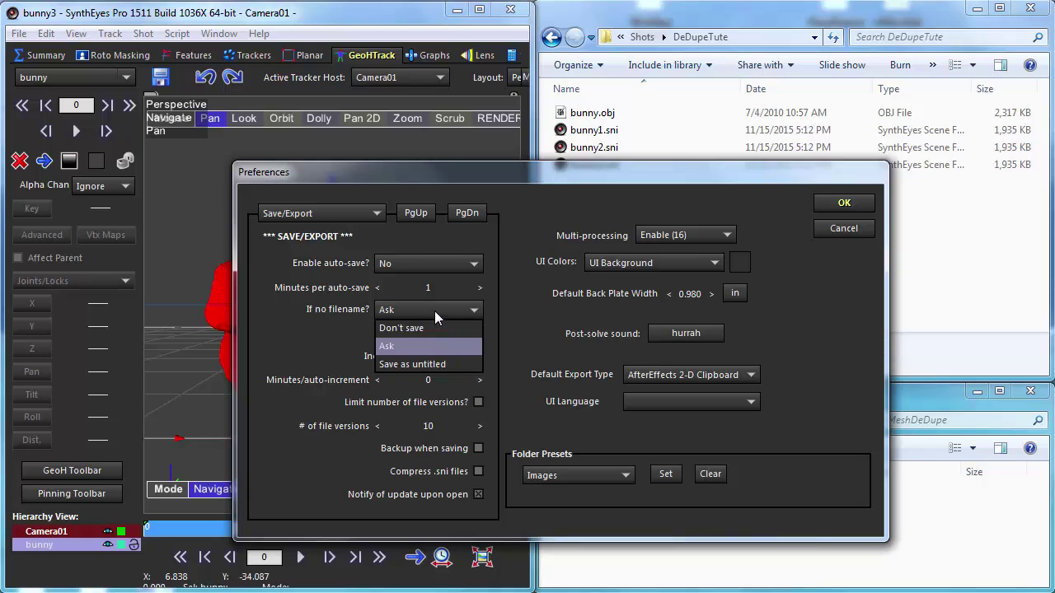
{"action": "left_click", "coordinate": [293, 214]}
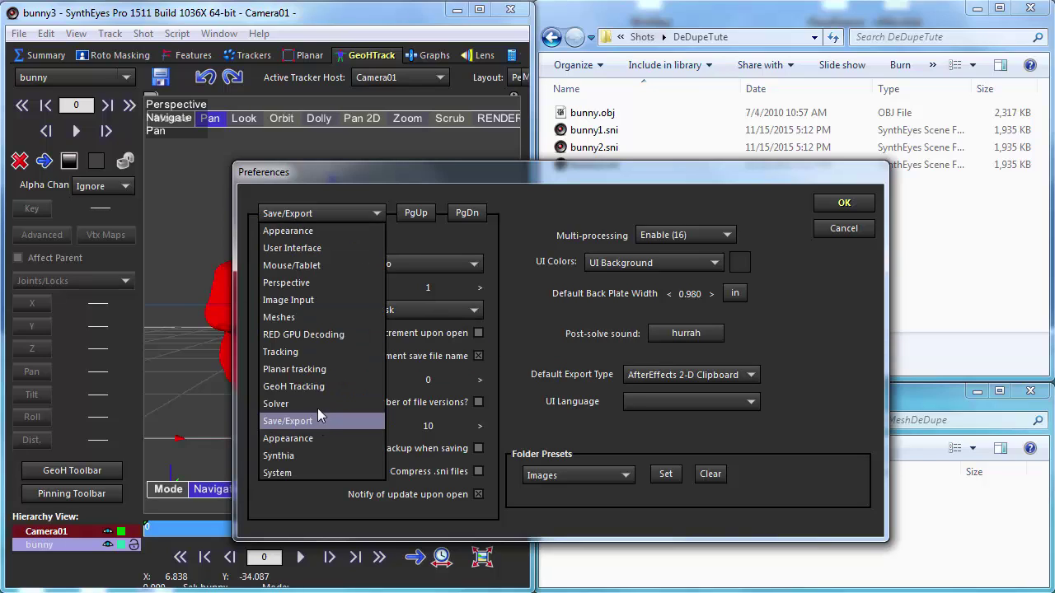
{"action": "left_click", "coordinate": [315, 319]}
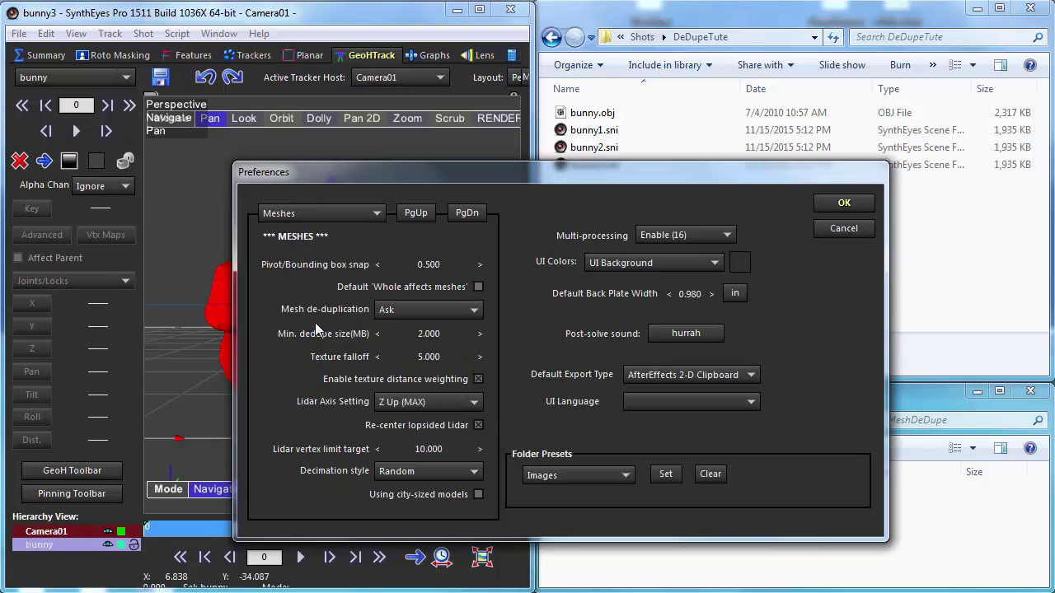
{"action": "left_click", "coordinate": [443, 312]}
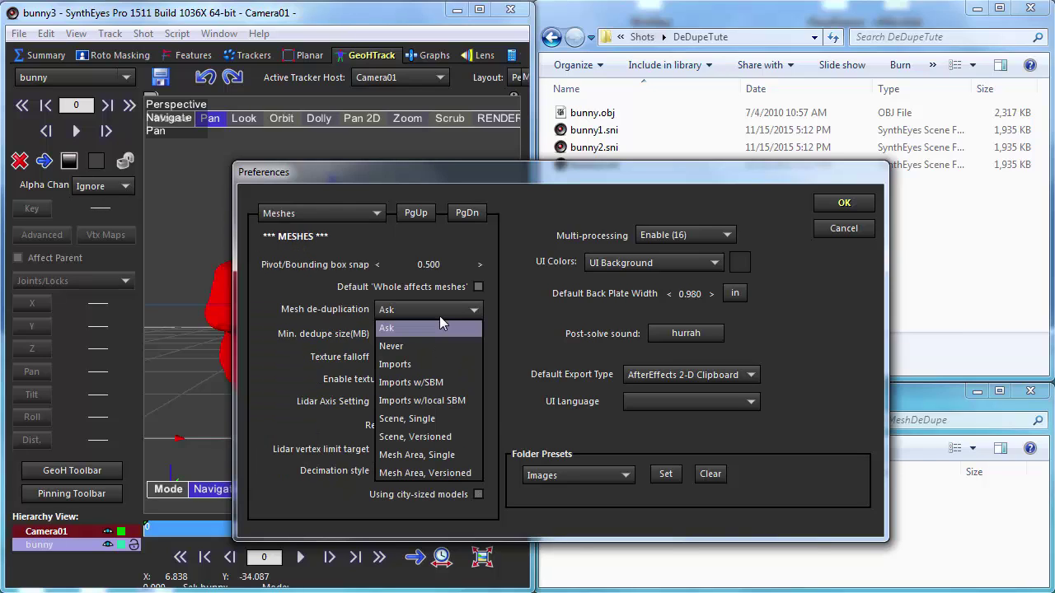
{"action": "left_click", "coordinate": [409, 365]}
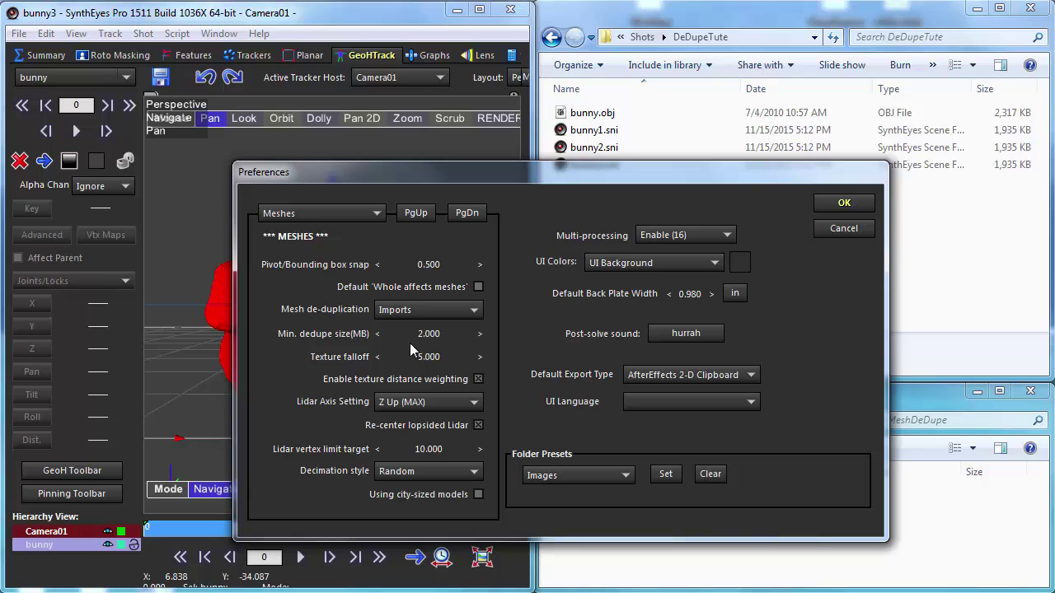
- Set the minimum dedupe size to 1.5 MB and apply the preferences
{"action": "left_click", "coordinate": [424, 333]}
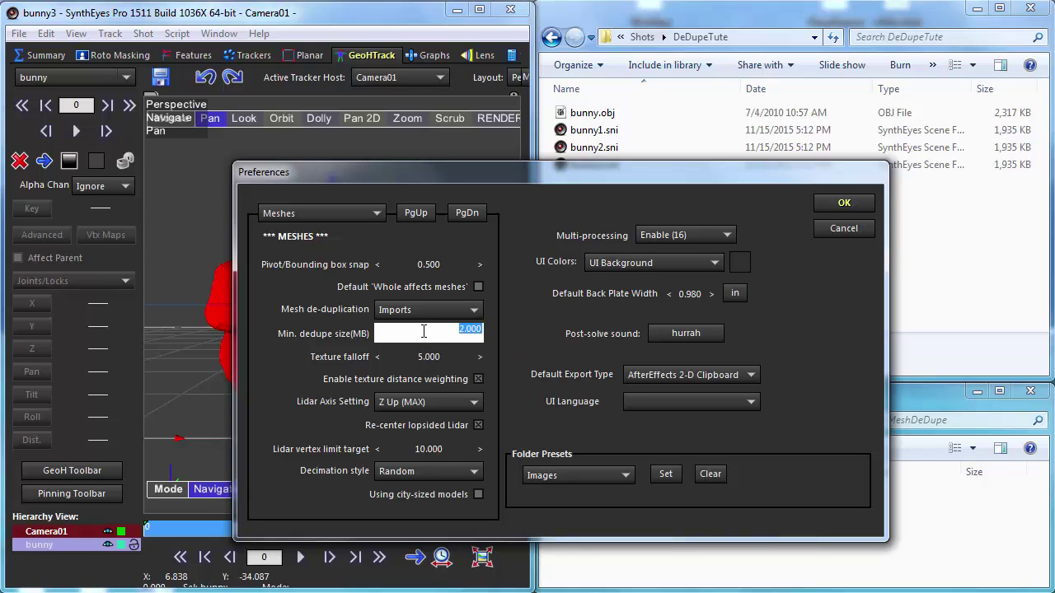
{"action": "type", "text": "1.5"}
{"action": "key", "text": "Return"}
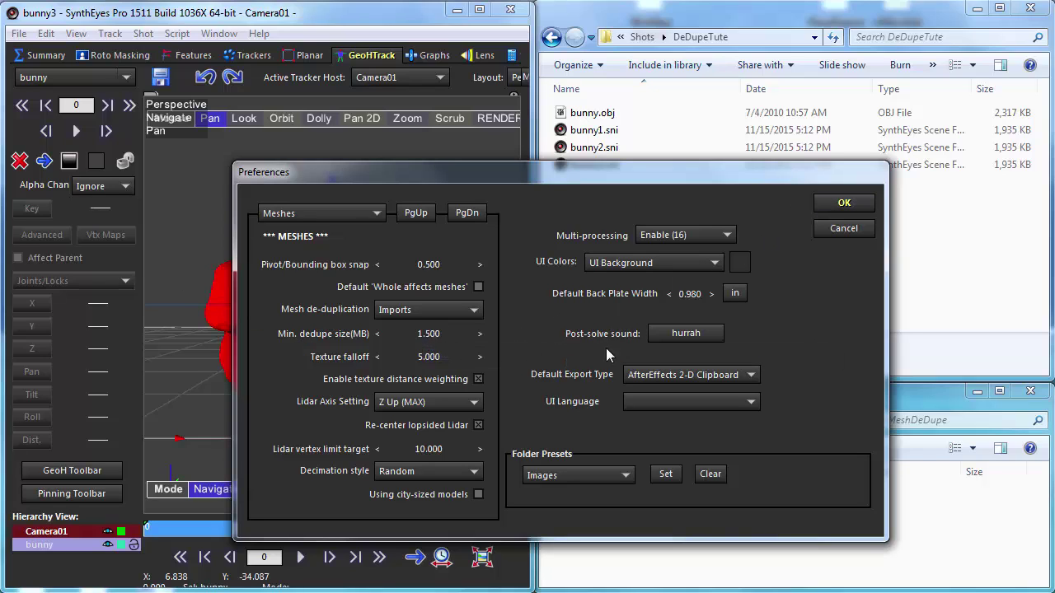
{"action": "left_click", "coordinate": [854, 206]}
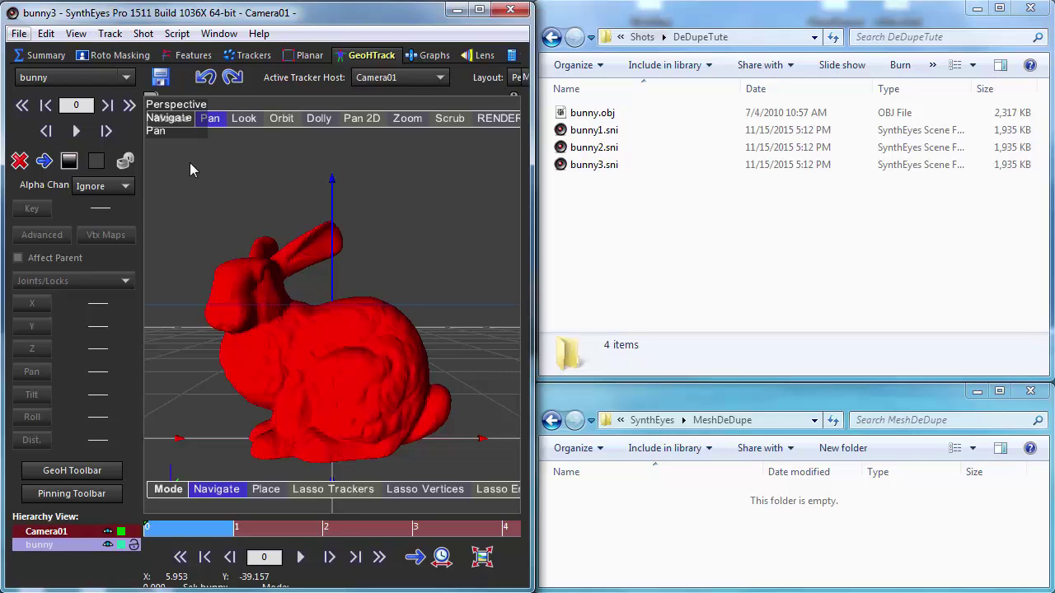
- Save the scene as another incremented version and reopen bunny4.sni from the recent files
{"action": "key", "text": "ctrl+shift+s"}
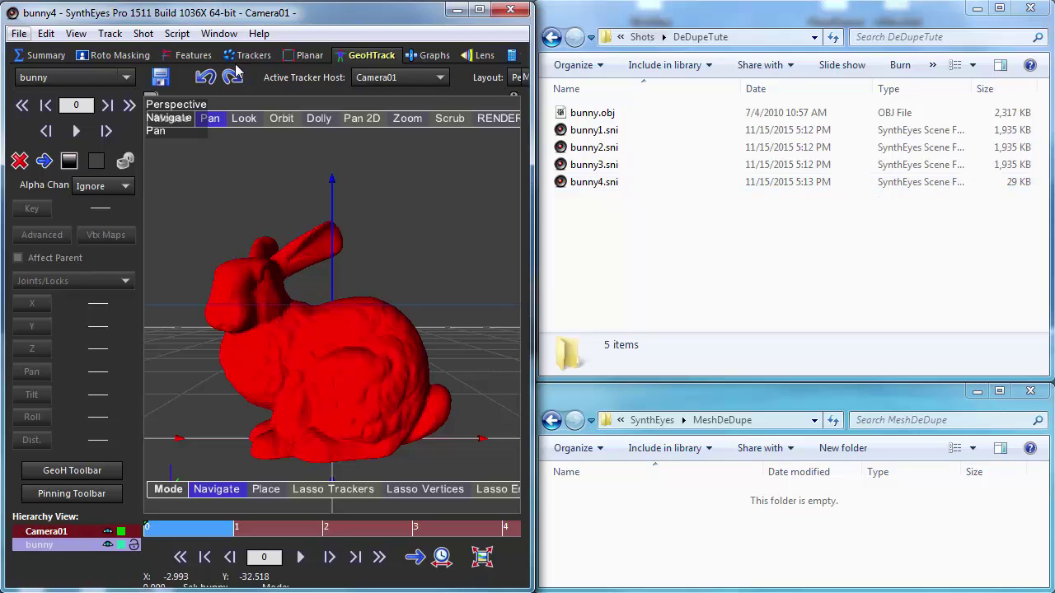
{"action": "left_click", "coordinate": [20, 34]}
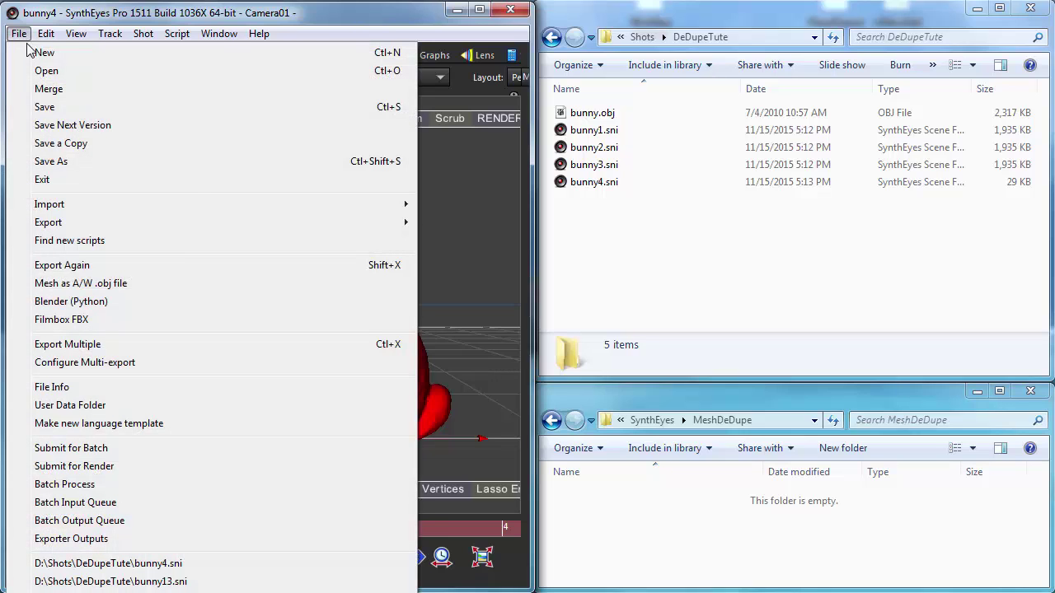
{"action": "left_click", "coordinate": [68, 564]}
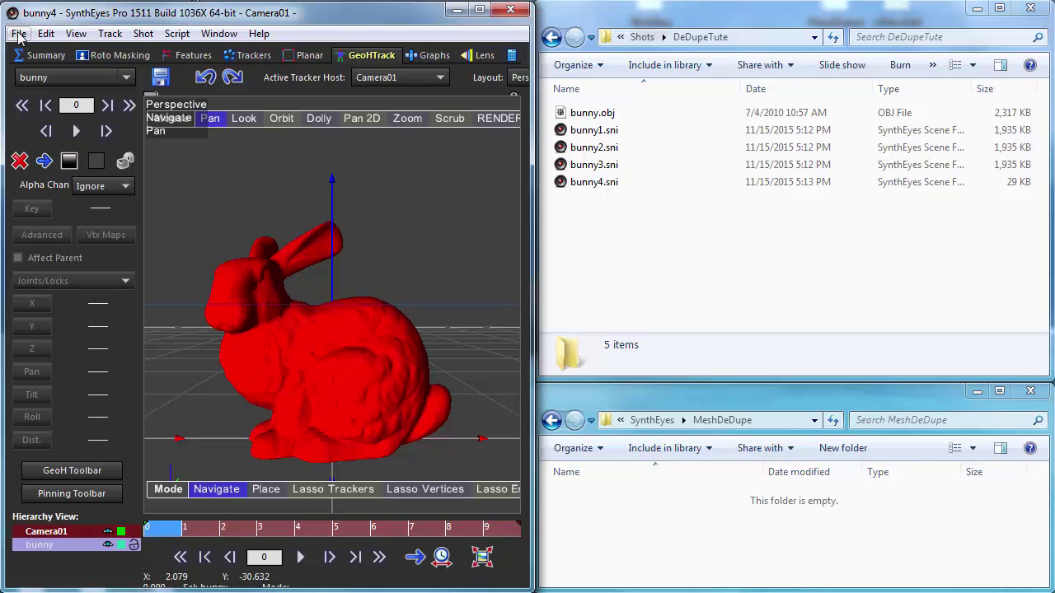
- Change the mesh de-duplication preference to Imports w/SBM and save the scene as a new incremented version
{"action": "left_click", "coordinate": [46, 34]}
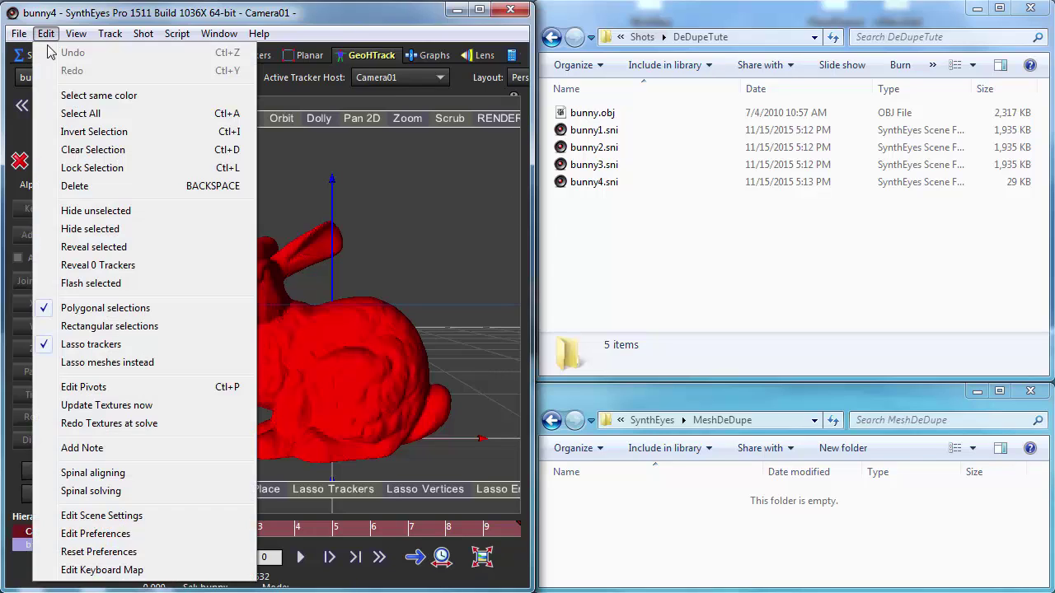
{"action": "left_click", "coordinate": [118, 533]}
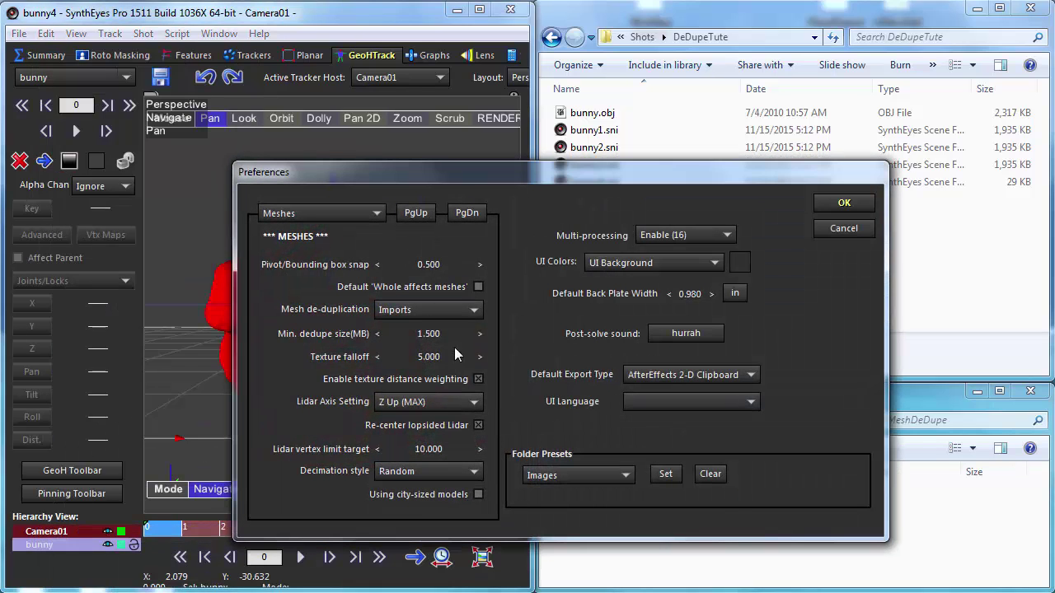
{"action": "left_click", "coordinate": [416, 309]}
{"action": "left_click", "coordinate": [412, 383]}
{"action": "left_click", "coordinate": [842, 204]}
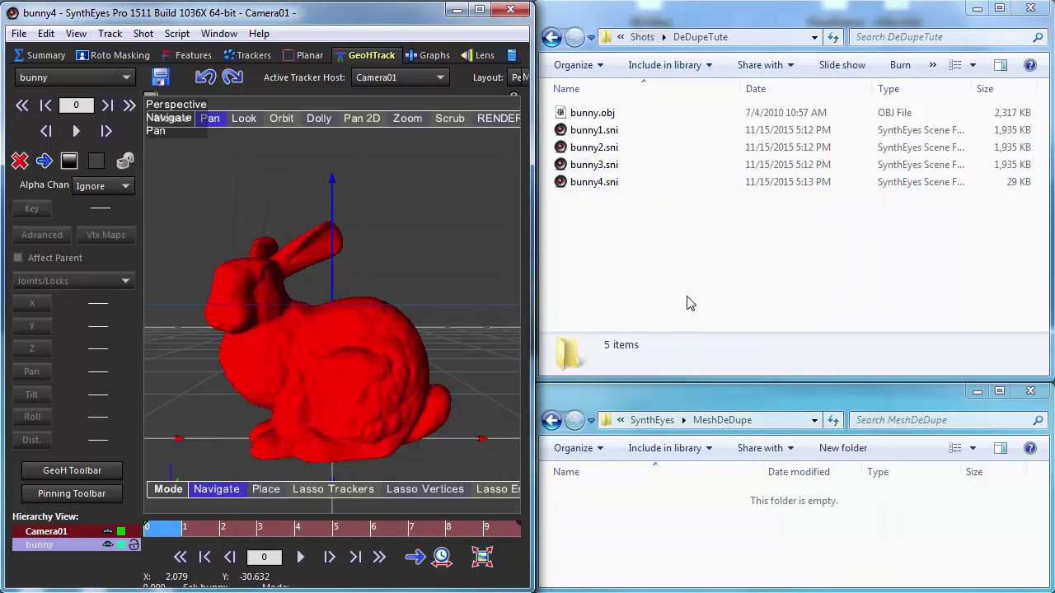
{"action": "key", "text": "ctrl+shift+s"}
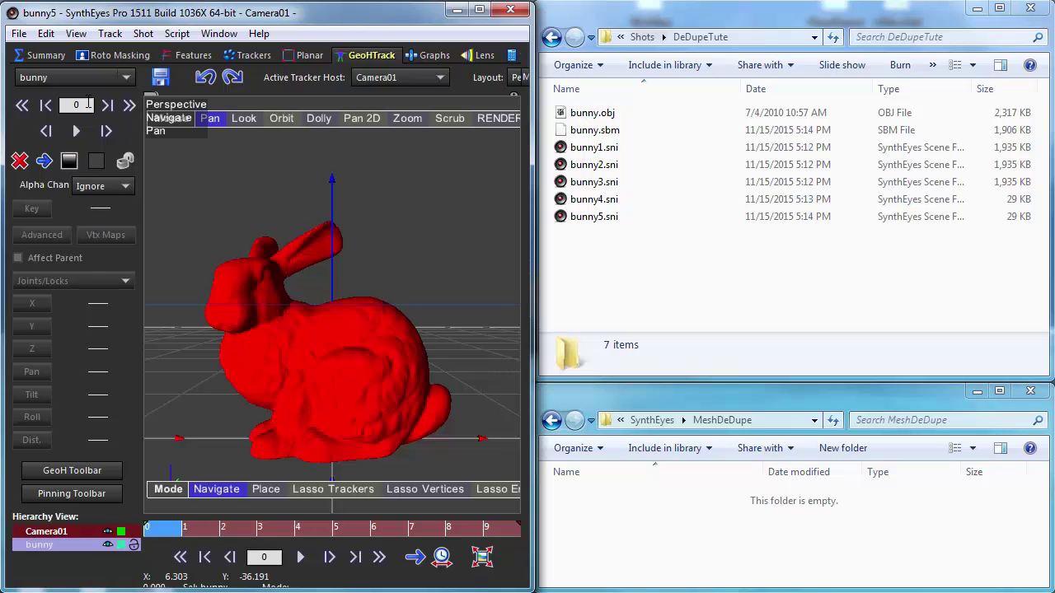
- Change the mesh de-duplication preference to Imports w/local SBM and save the scene as a new incremented version
{"action": "left_click", "coordinate": [46, 33]}
{"action": "left_click", "coordinate": [93, 533]}
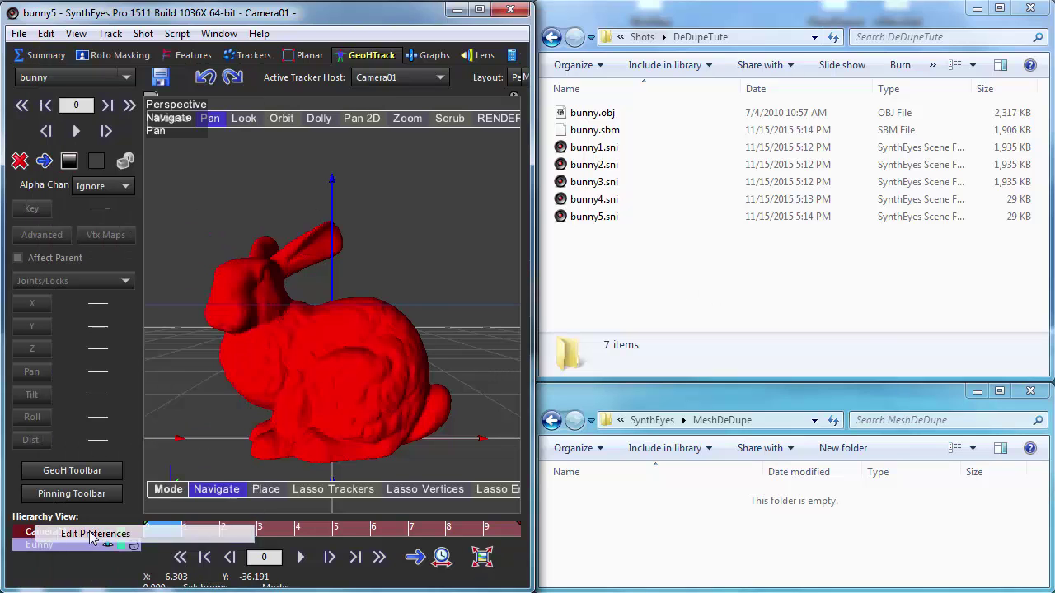
{"action": "left_click", "coordinate": [443, 310]}
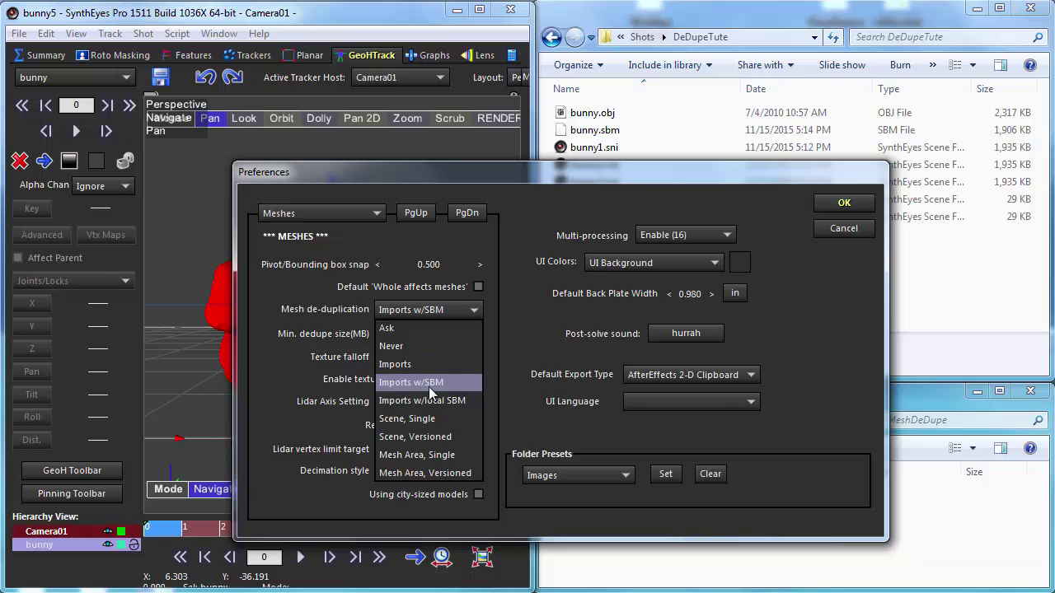
{"action": "left_click", "coordinate": [420, 401]}
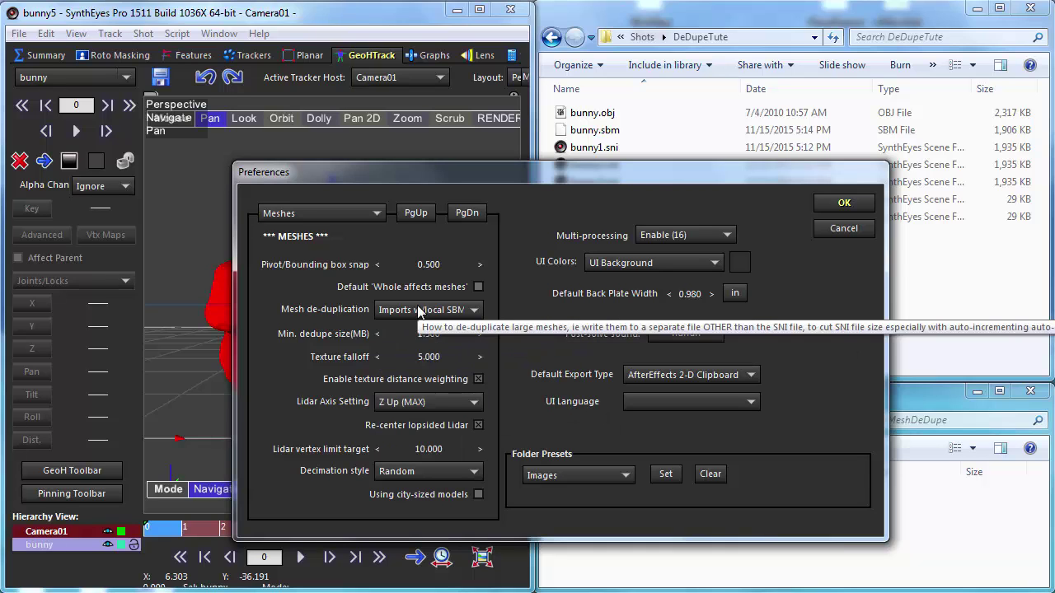
{"action": "left_click", "coordinate": [836, 206]}
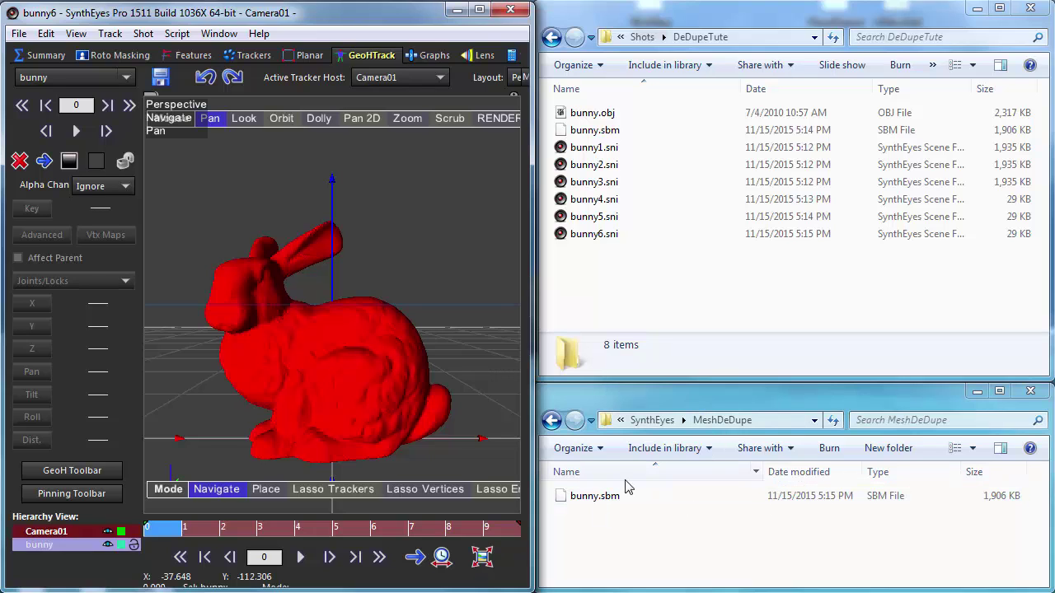
- Check the Mesh DeDuplication folder preset in the preferences, leaving the preferences unchanged
{"action": "left_click", "coordinate": [46, 33]}
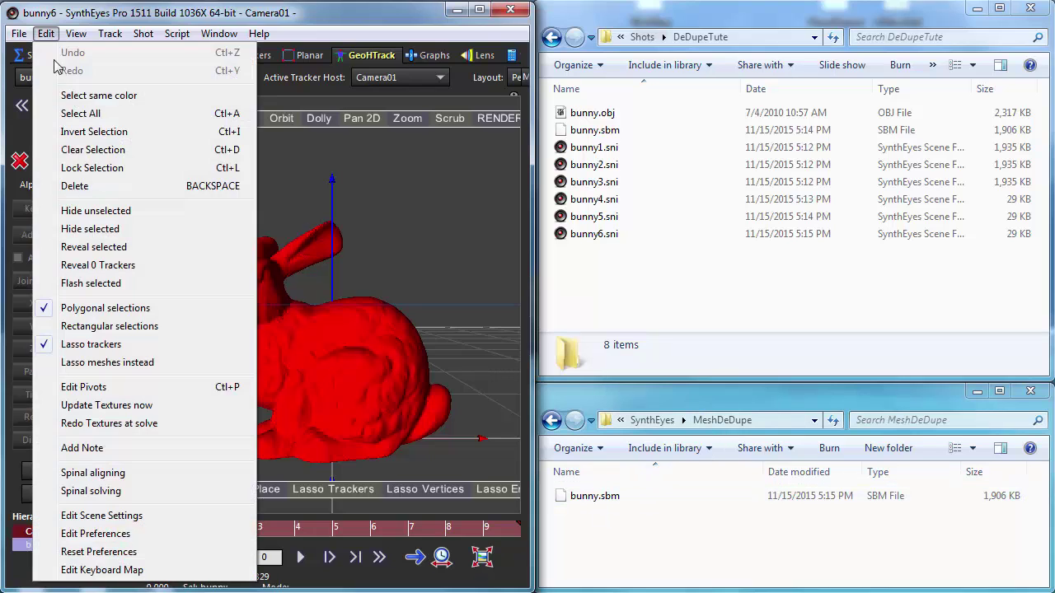
{"action": "left_click", "coordinate": [95, 533]}
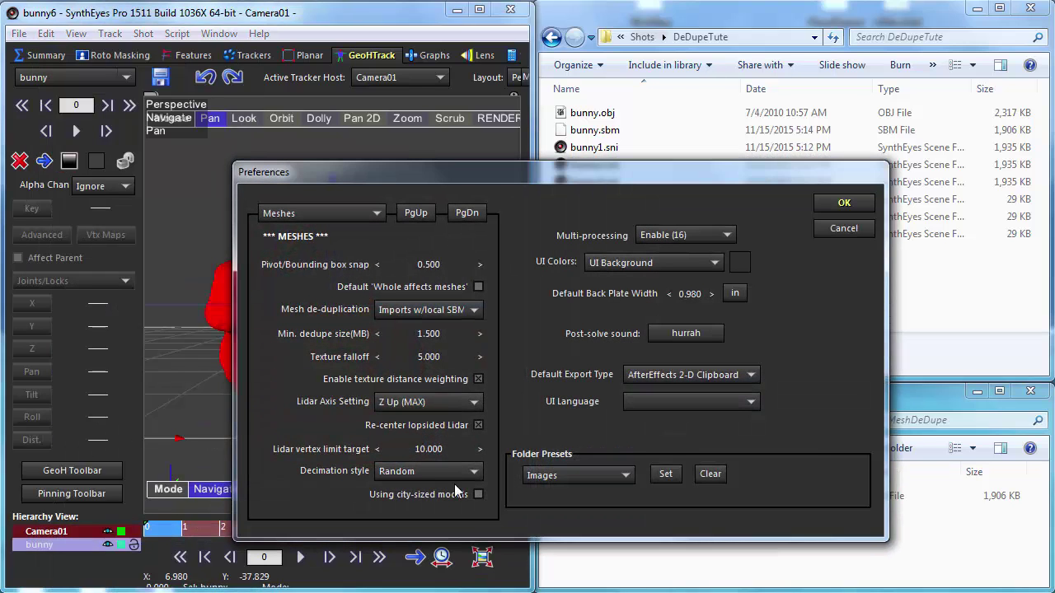
{"action": "left_click", "coordinate": [548, 479]}
{"action": "left_click", "coordinate": [554, 457]}
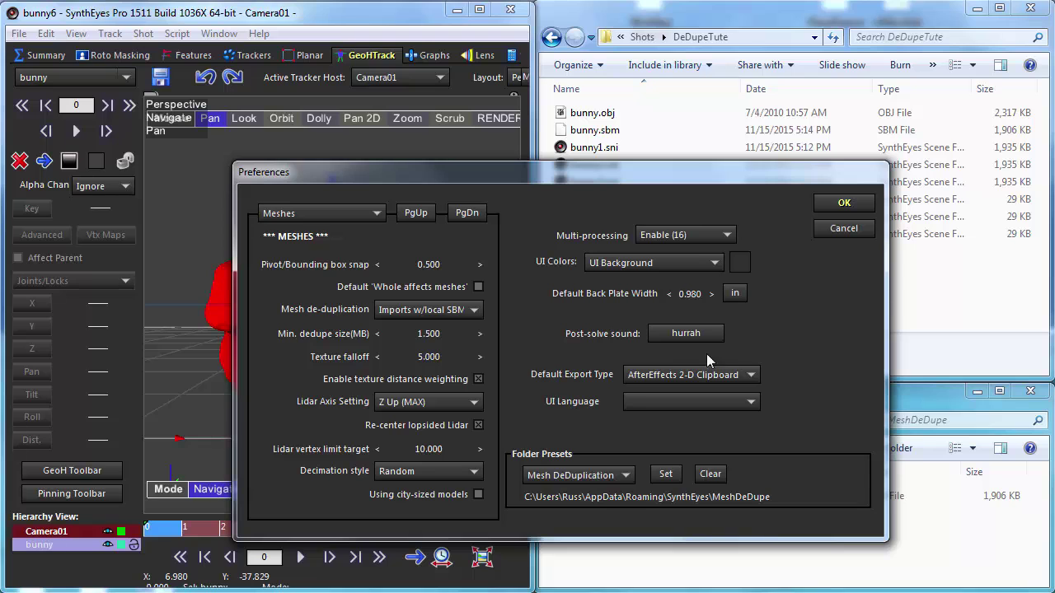
{"action": "left_click", "coordinate": [842, 228]}
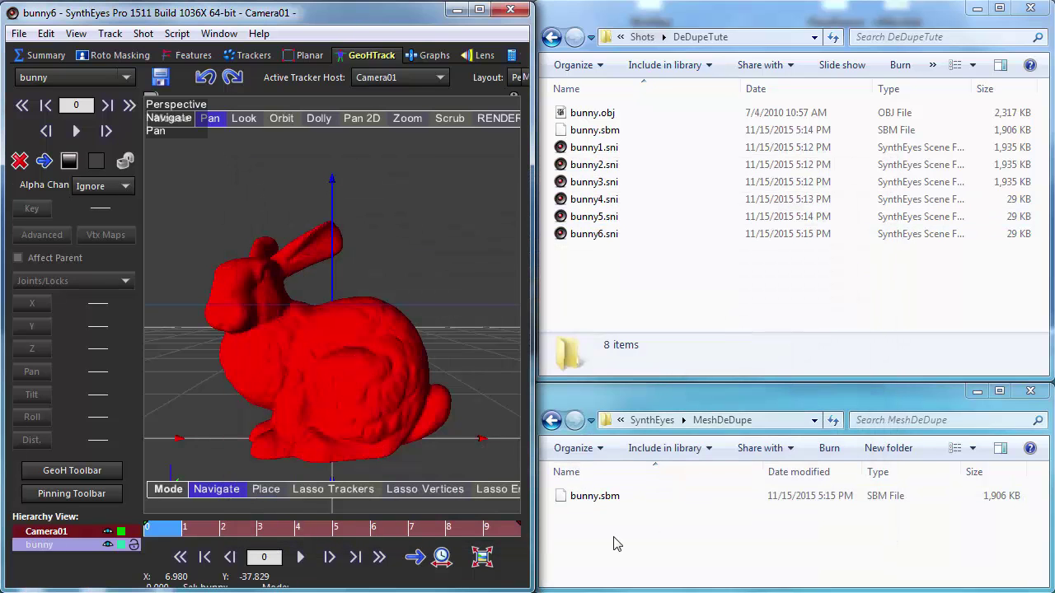
- Permanently delete bunny.sbm from the DeDupeTute folder and reopen bunny6.sni from the recent files
{"action": "left_click", "coordinate": [602, 131]}
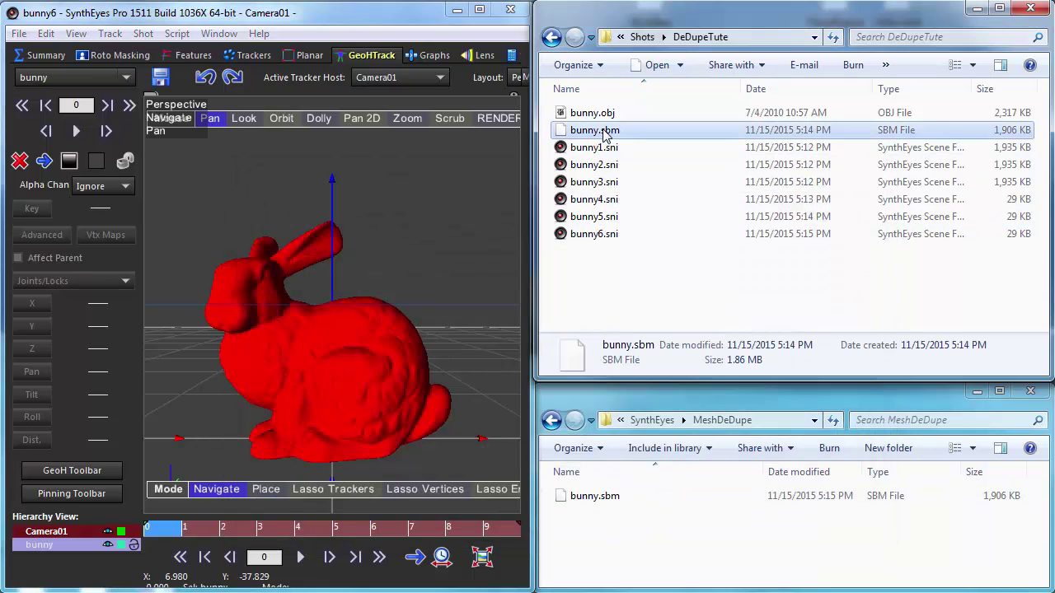
{"action": "key", "text": "shift+Delete"}
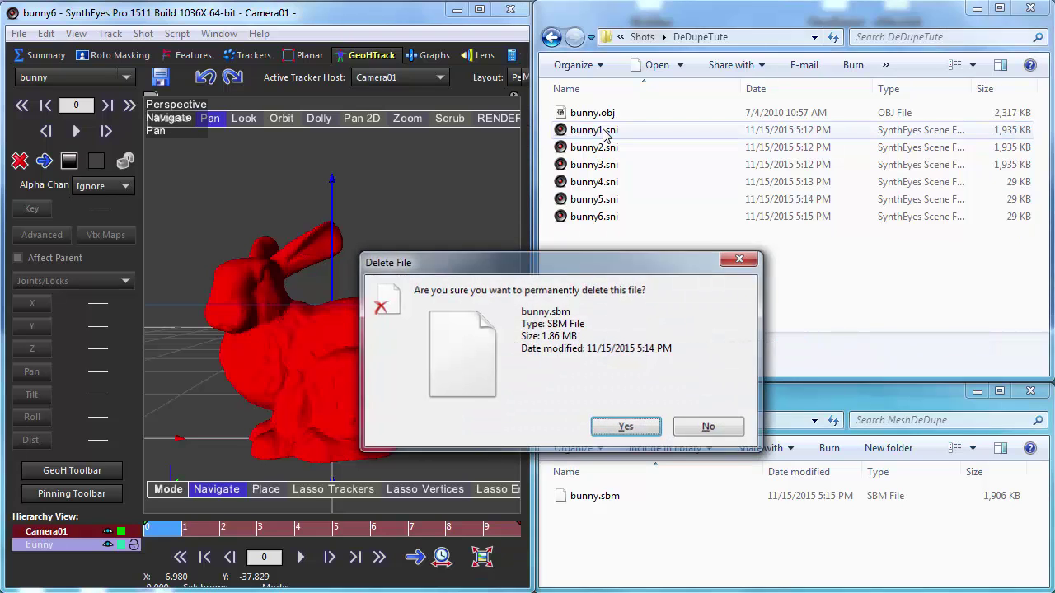
{"action": "key", "text": "Return"}
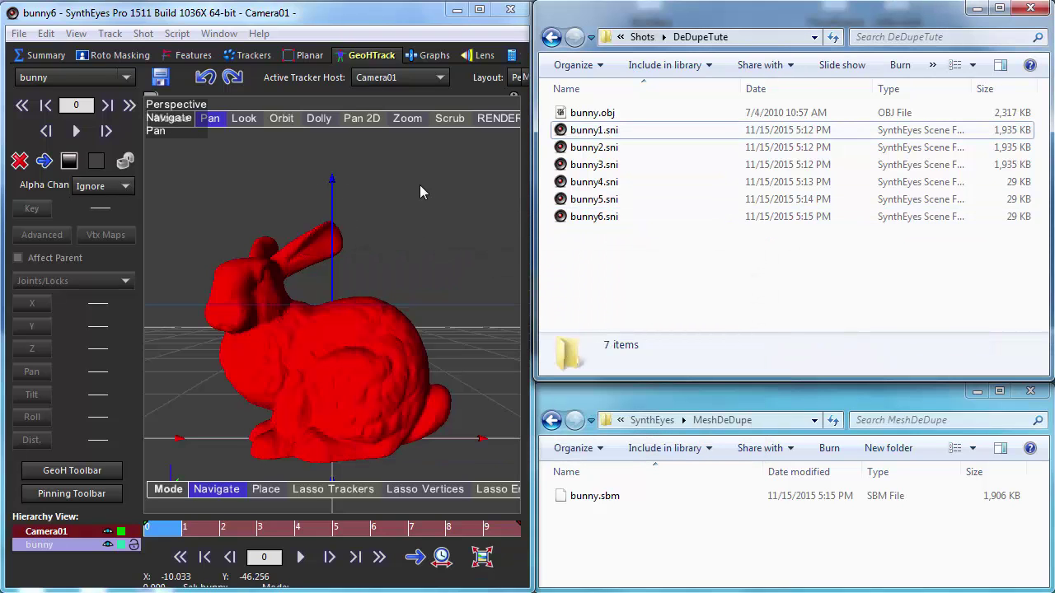
{"action": "left_click", "coordinate": [18, 36]}
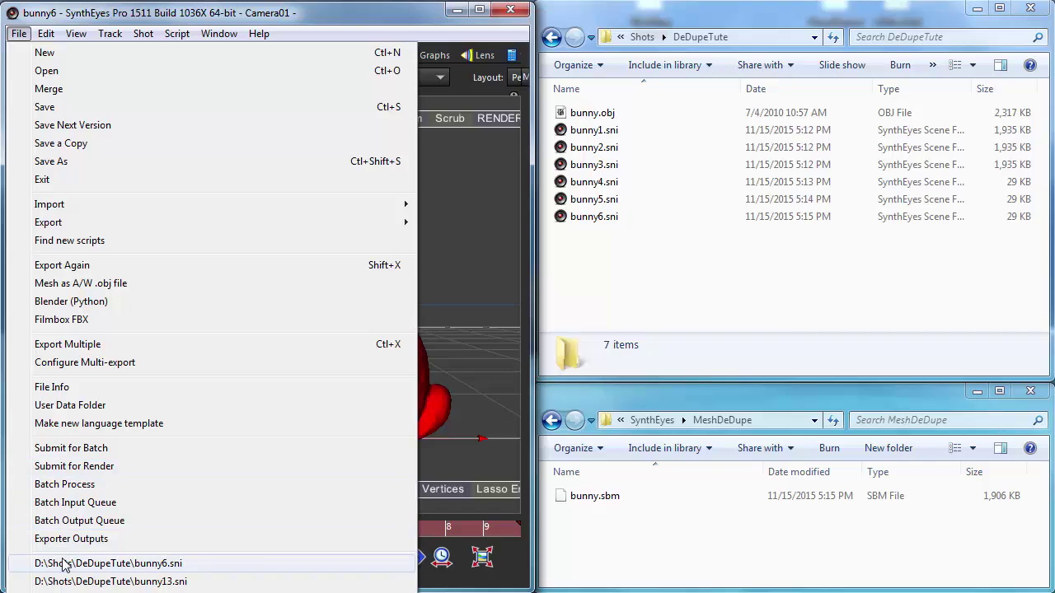
{"action": "left_click", "coordinate": [64, 563]}
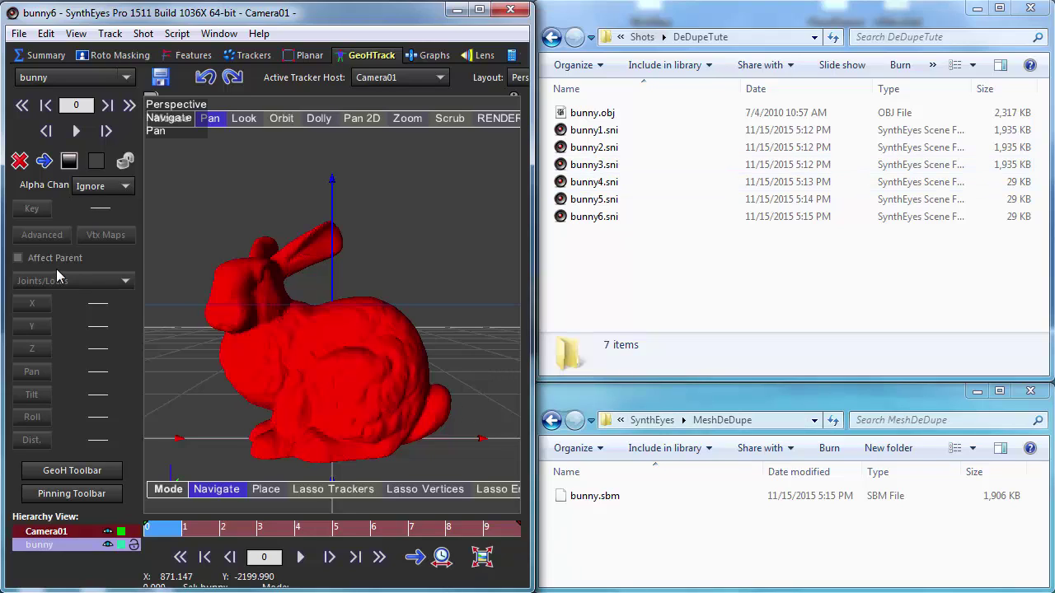
- Change the mesh de-duplication preference to Scene, Versioned and save two new incremented versions of the scene
{"action": "left_click", "coordinate": [47, 38]}
{"action": "left_click", "coordinate": [103, 534]}
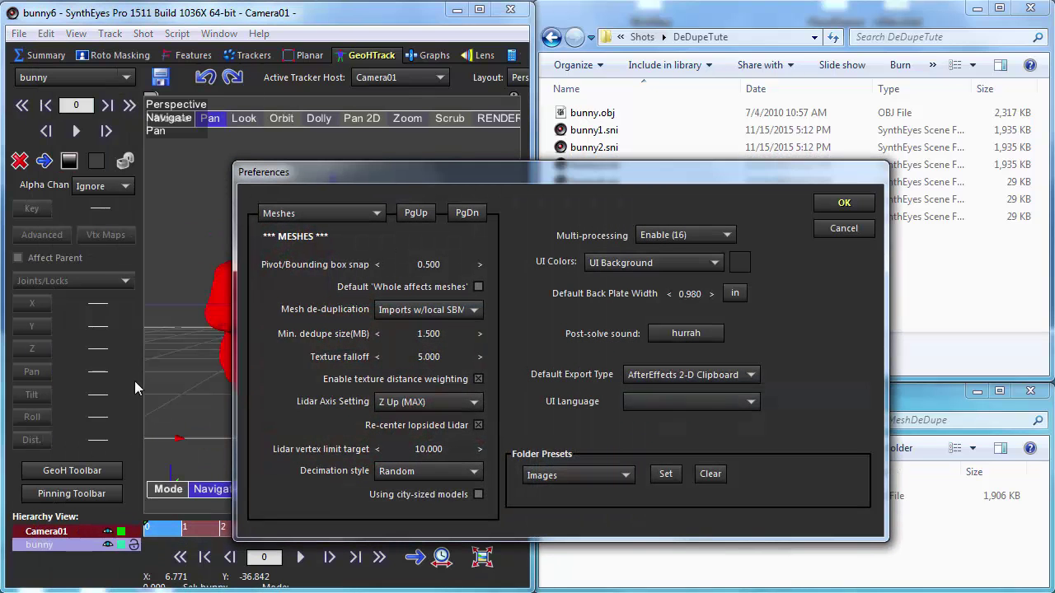
{"action": "left_click", "coordinate": [438, 314]}
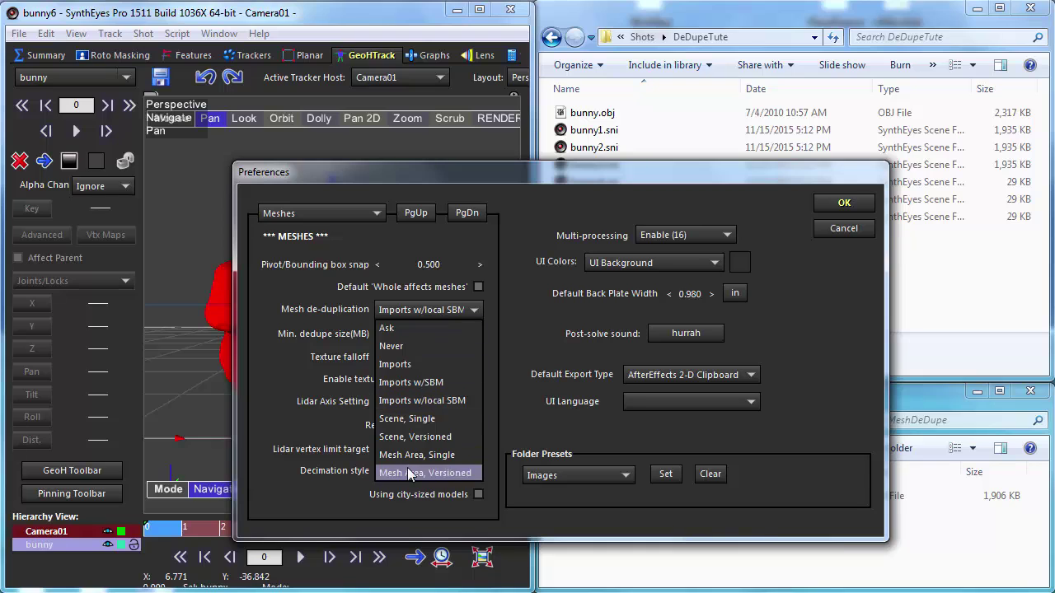
{"action": "left_click", "coordinate": [403, 445]}
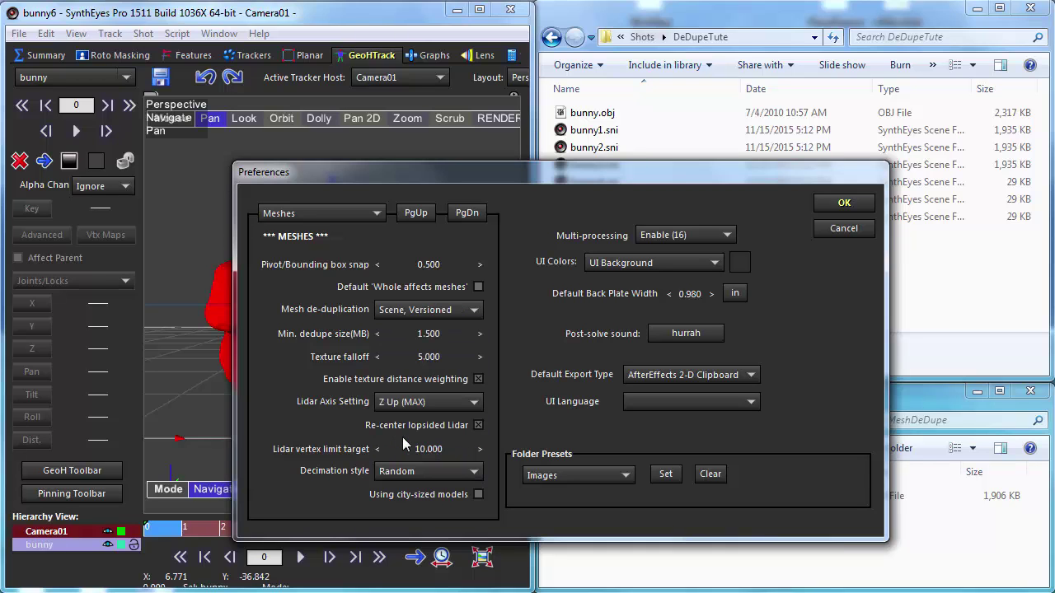
{"action": "left_click", "coordinate": [844, 202]}
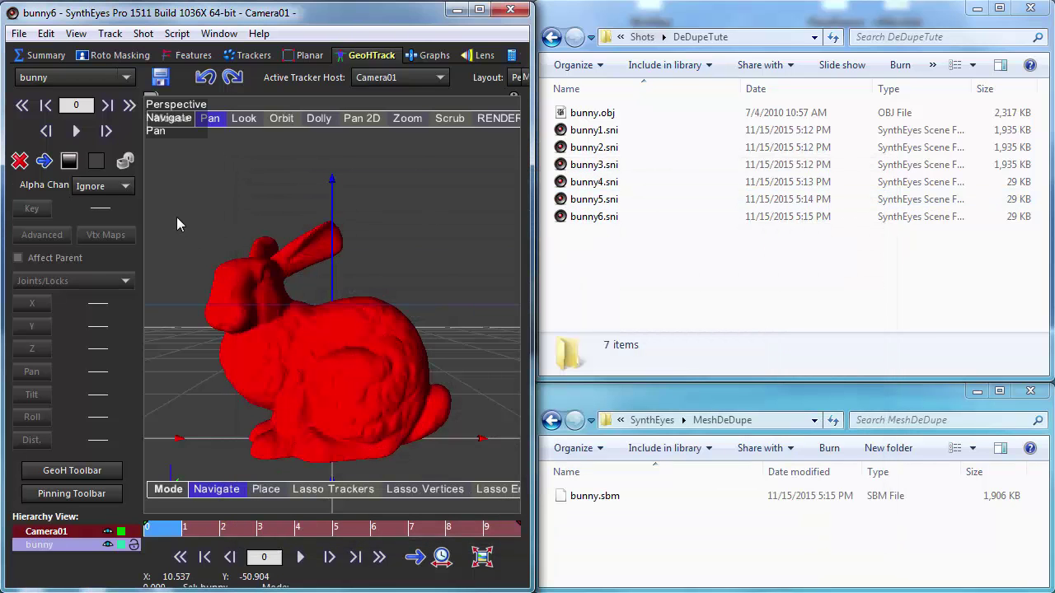
{"action": "key", "text": "ctrl+s"}
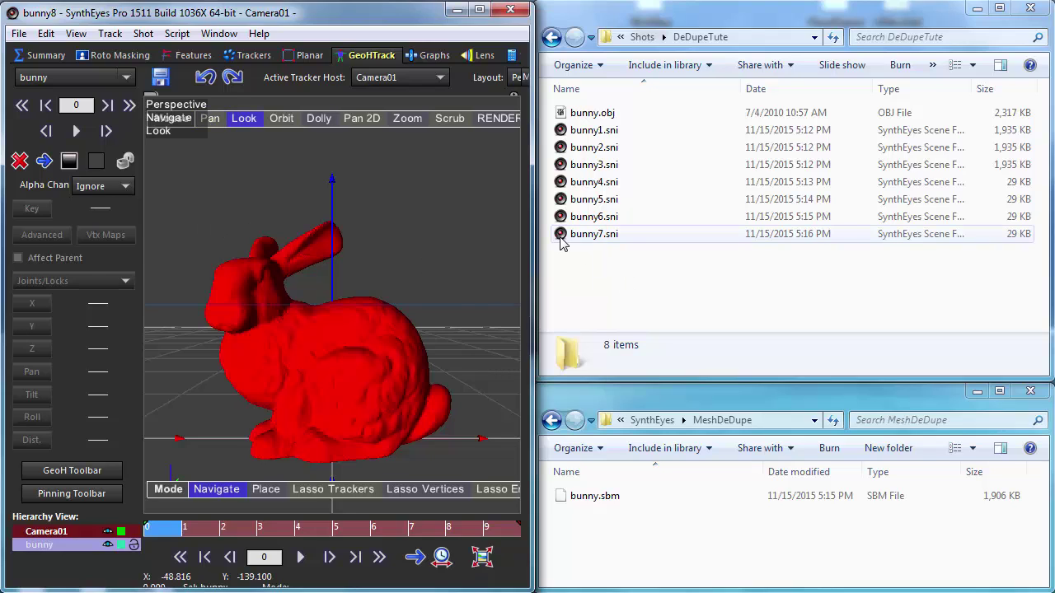
{"action": "key", "text": "ctrl+s"}
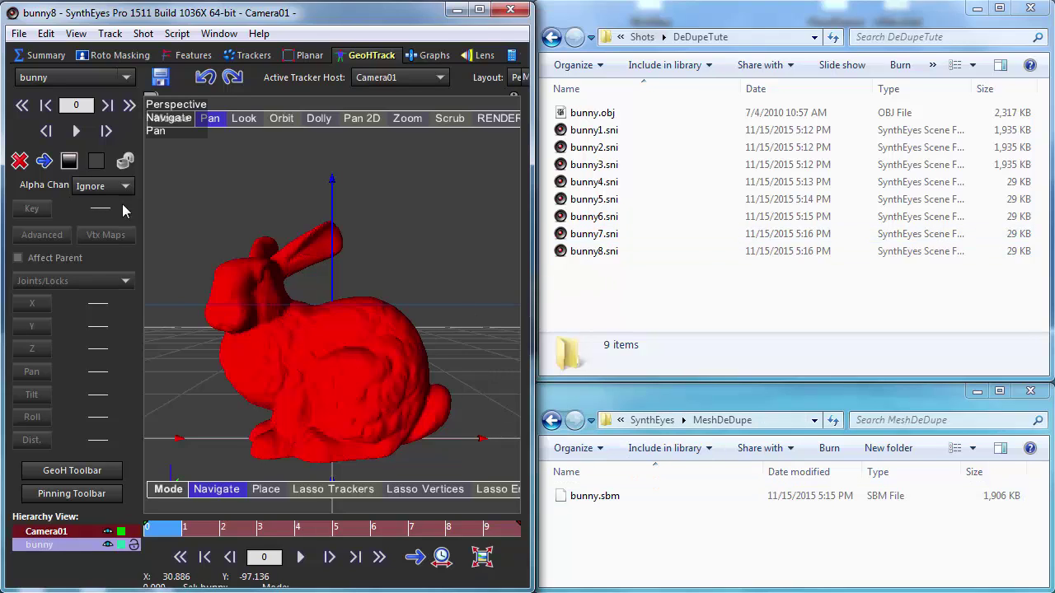
- Show the GeoH toolbar and activate Smudge Mesh with Softly set to Yes
{"action": "left_click", "coordinate": [62, 471]}
{"action": "left_click_drag", "start_coordinate": [222, 206], "coordinate": [206, 167]}
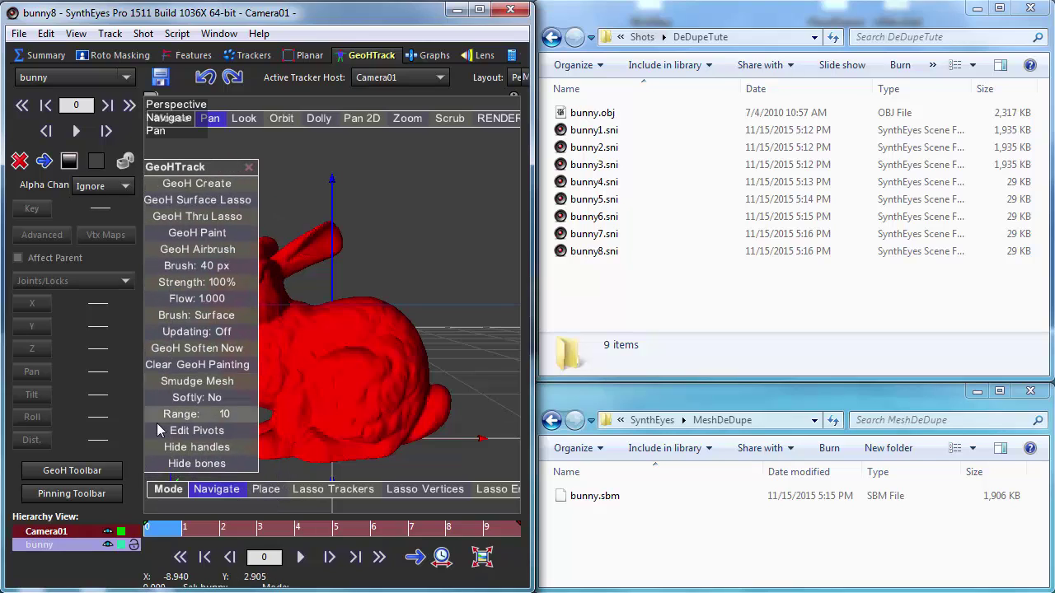
{"action": "left_click", "coordinate": [198, 379]}
{"action": "left_click", "coordinate": [198, 399]}
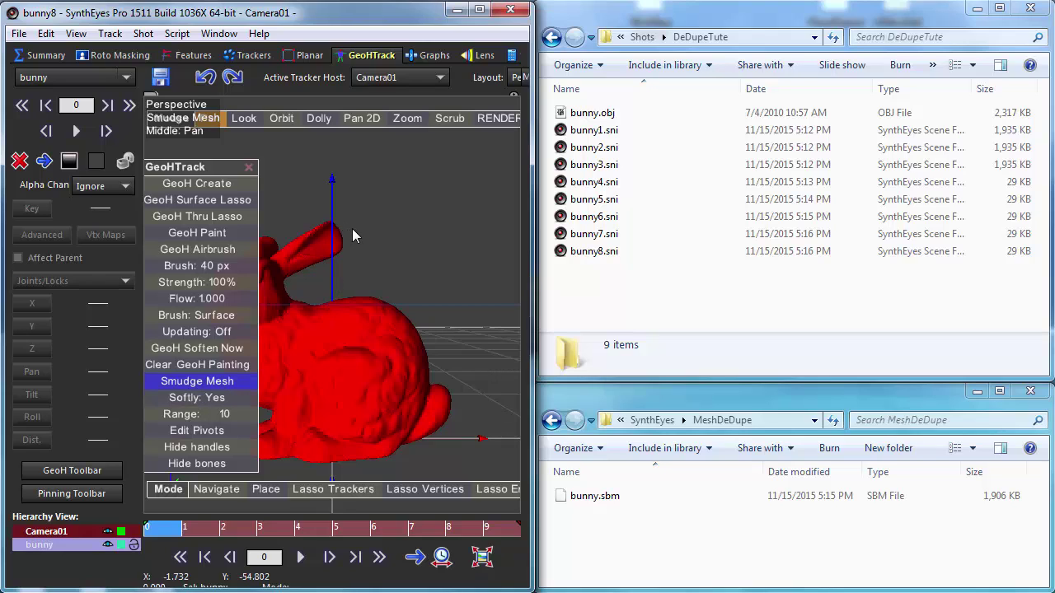
- Smudge the tip of the bunny's raised ear slightly outward, reducing the soft smudge range to 4.24098
{"action": "mouse_move", "coordinate": [352, 229]}
{"action": "left_mouse_down"}
{"action": "mouse_move", "coordinate": [363, 219]}
{"action": "mouse_move", "coordinate": [354, 175]}
{"action": "mouse_move", "coordinate": [353, 228]}
{"action": "mouse_move", "coordinate": [367, 234]}
{"action": "mouse_move", "coordinate": [356, 197]}
{"action": "mouse_move", "coordinate": [365, 230]}
{"action": "mouse_move", "coordinate": [343, 216]}
{"action": "left_mouse_up"}
{"action": "scroll", "coordinate": [356, 222], "scroll_direction": "down", "scroll_amount": 1}
{"action": "scroll", "coordinate": [356, 222], "scroll_direction": "down", "scroll_amount": 4}
{"action": "scroll", "coordinate": [353, 228], "scroll_direction": "down", "scroll_amount": 1}
{"action": "scroll", "coordinate": [355, 228], "scroll_direction": "down", "scroll_amount": 1}
{"action": "scroll", "coordinate": [368, 234], "scroll_direction": "down", "scroll_amount": 1}
{"action": "scroll", "coordinate": [367, 234], "scroll_direction": "down", "scroll_amount": 1}
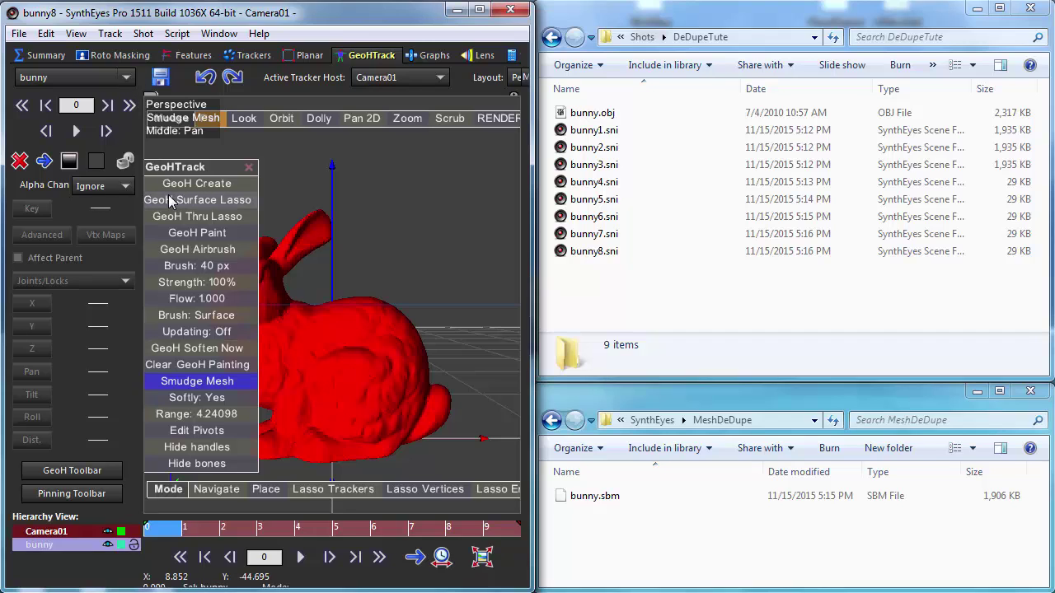
- Save the scene with the edited bunny mesh as three successive incremented versions
{"action": "key", "text": "ctrl+shift+s"}
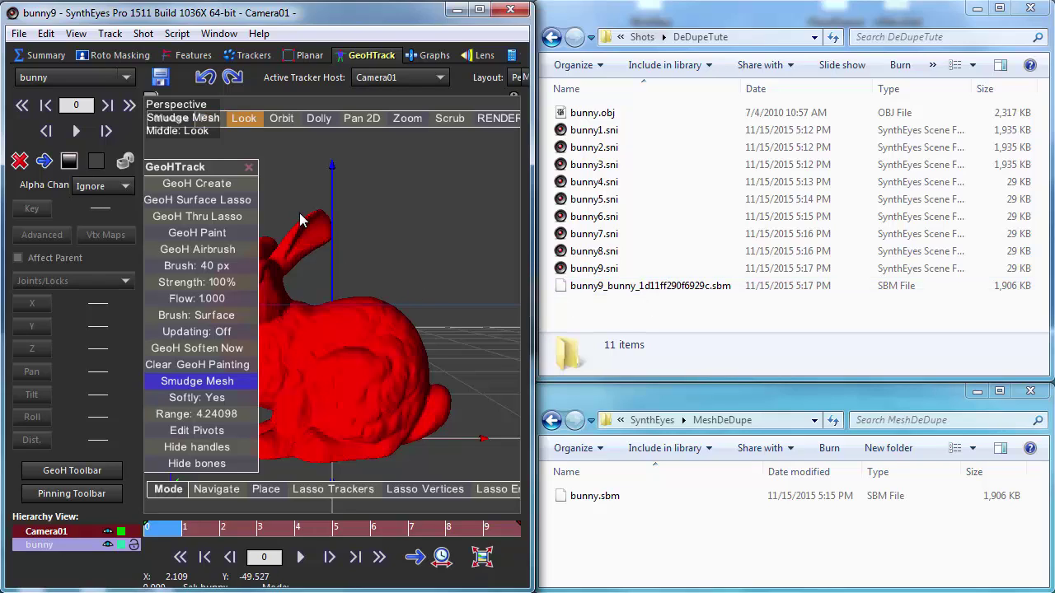
{"action": "key", "text": "ctrl+shift+s"}
{"action": "key", "text": "ctrl+shift+s"}
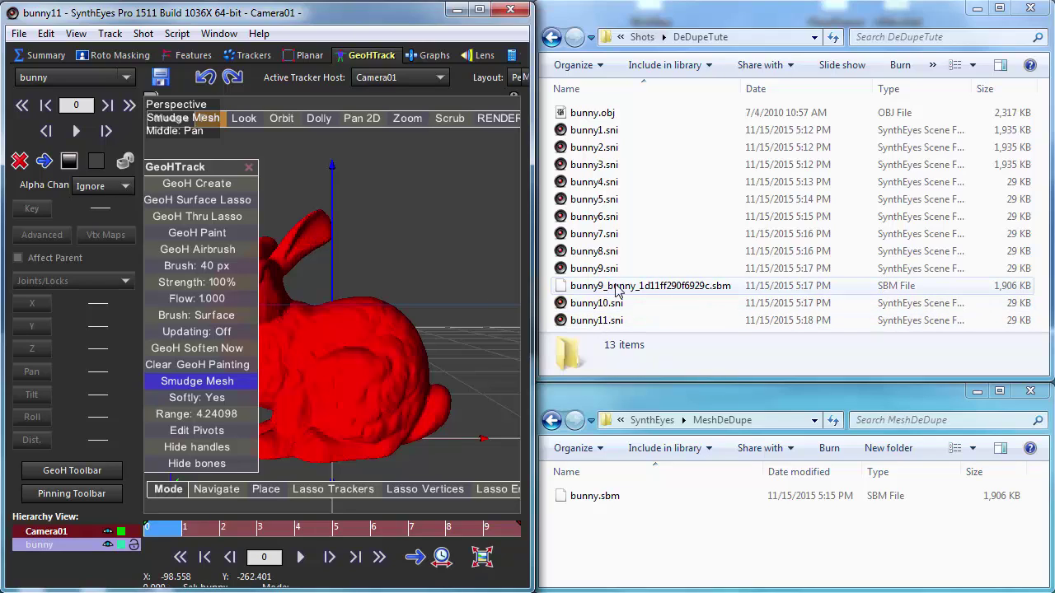
- Smudge the bunny's ear tip again and save two more incremented versions, checking the new files in the DeDupeTute folder
{"action": "mouse_move", "coordinate": [326, 226]}
{"action": "left_mouse_down"}
{"action": "mouse_move", "coordinate": [336, 242]}
{"action": "mouse_move", "coordinate": [330, 231]}
{"action": "left_mouse_up"}
{"action": "key", "text": "ctrl+s"}
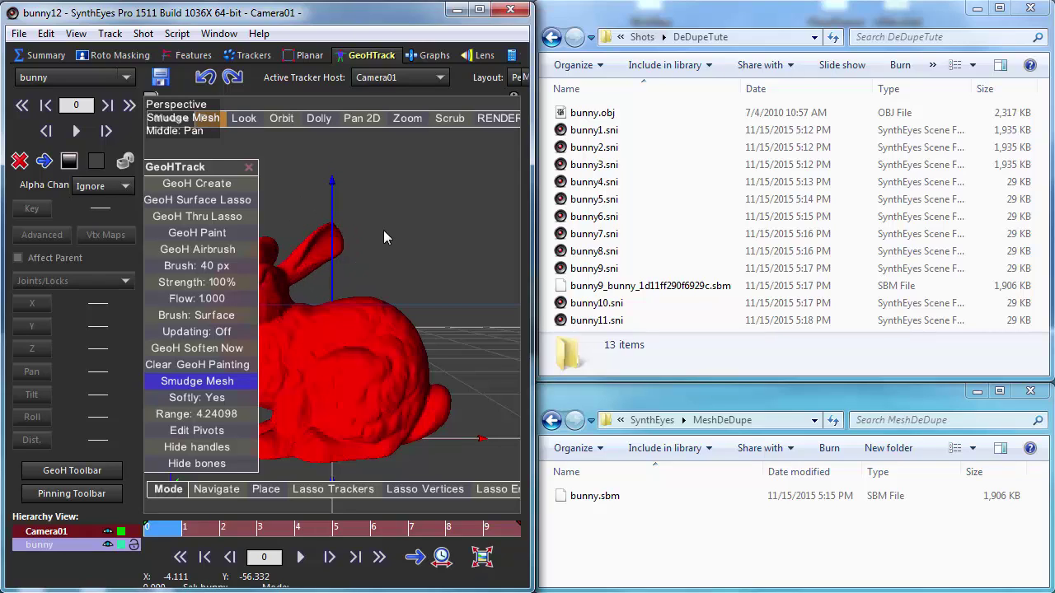
{"action": "key", "text": "ctrl+s"}
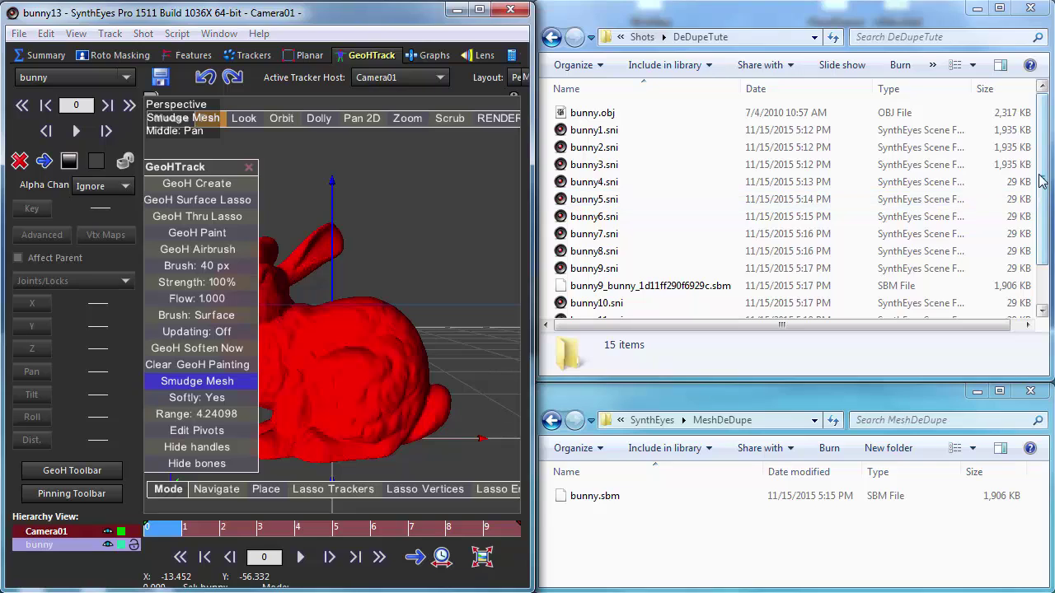
{"action": "left_click_drag", "start_coordinate": [1042, 182], "coordinate": [1045, 274]}
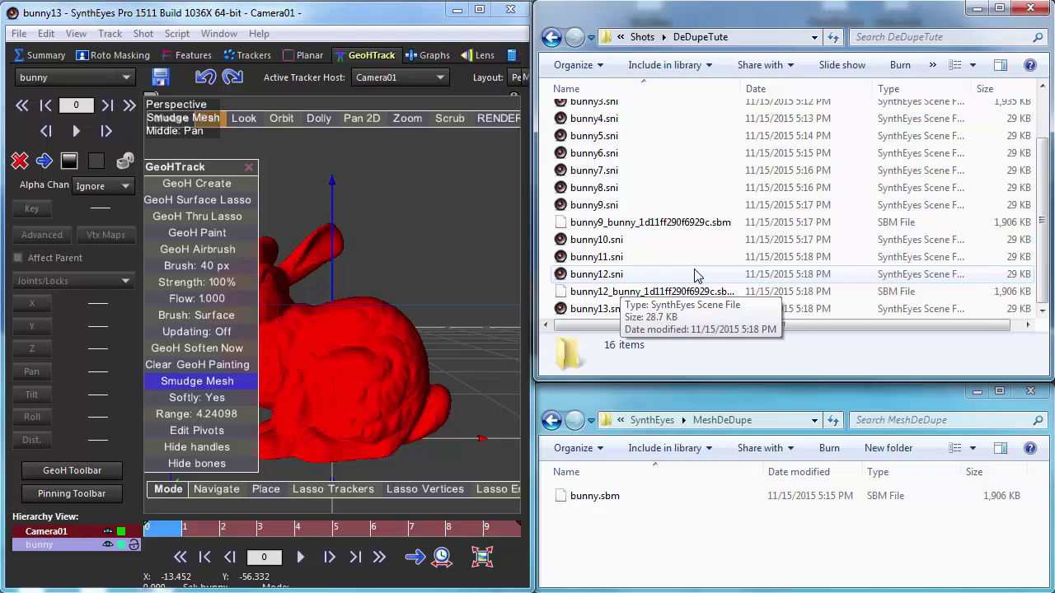
- Examine the scene information for the bunny mesh's source and de-duplication file paths, then close it without changes
{"action": "left_click", "coordinate": [17, 34]}
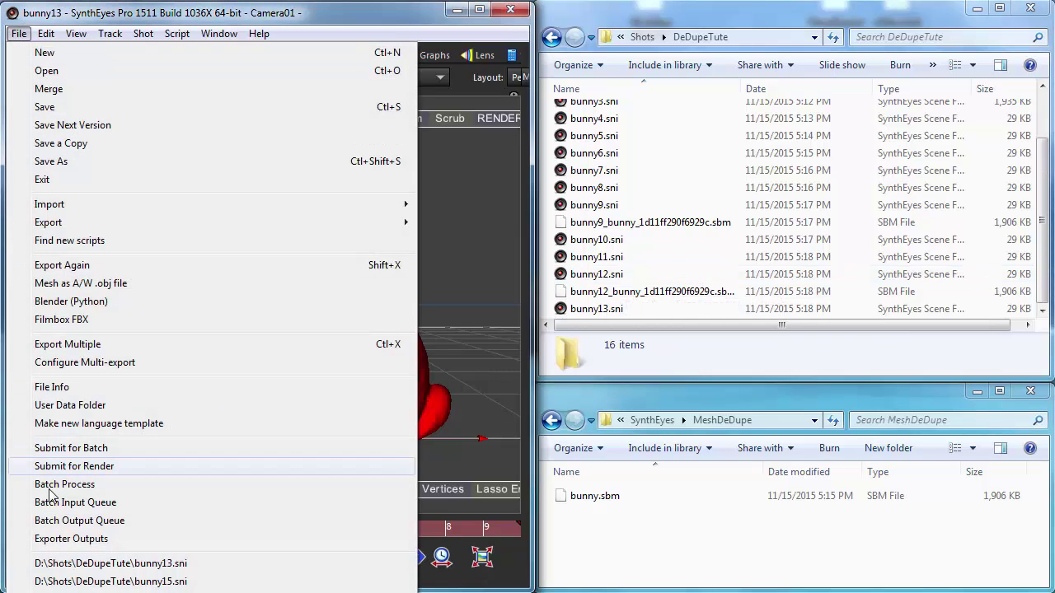
{"action": "left_click", "coordinate": [56, 387]}
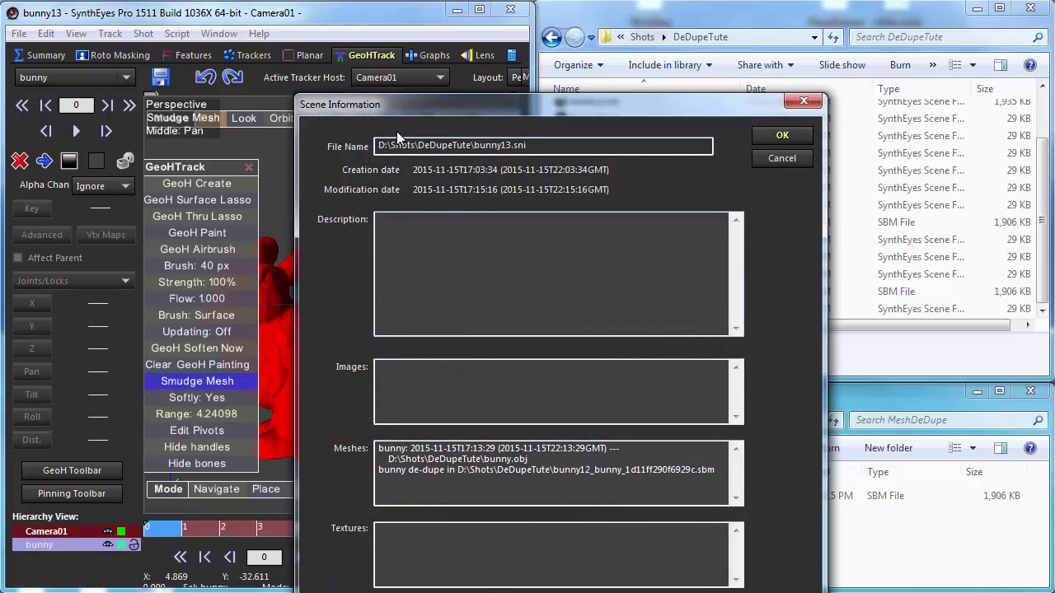
{"action": "left_click_drag", "start_coordinate": [397, 99], "coordinate": [390, 72]}
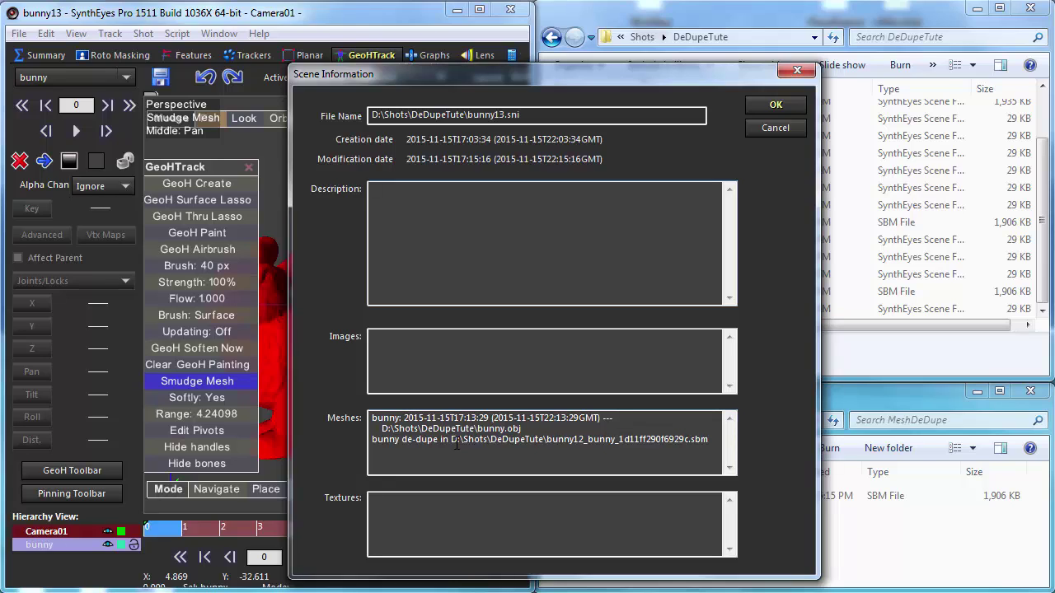
{"action": "left_click", "coordinate": [752, 129]}
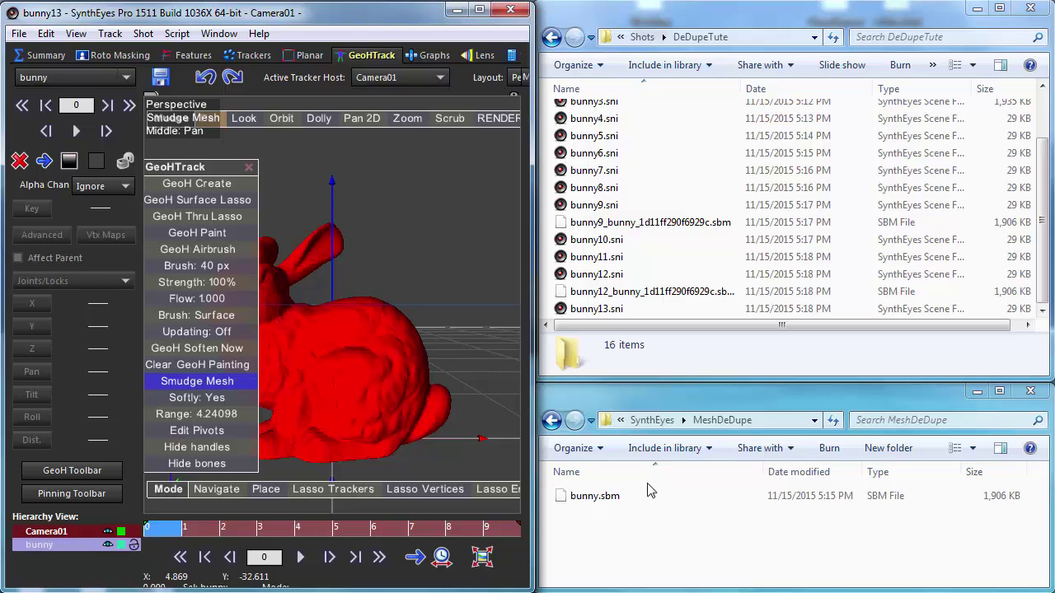
{"action": "left_click", "coordinate": [1043, 228]}
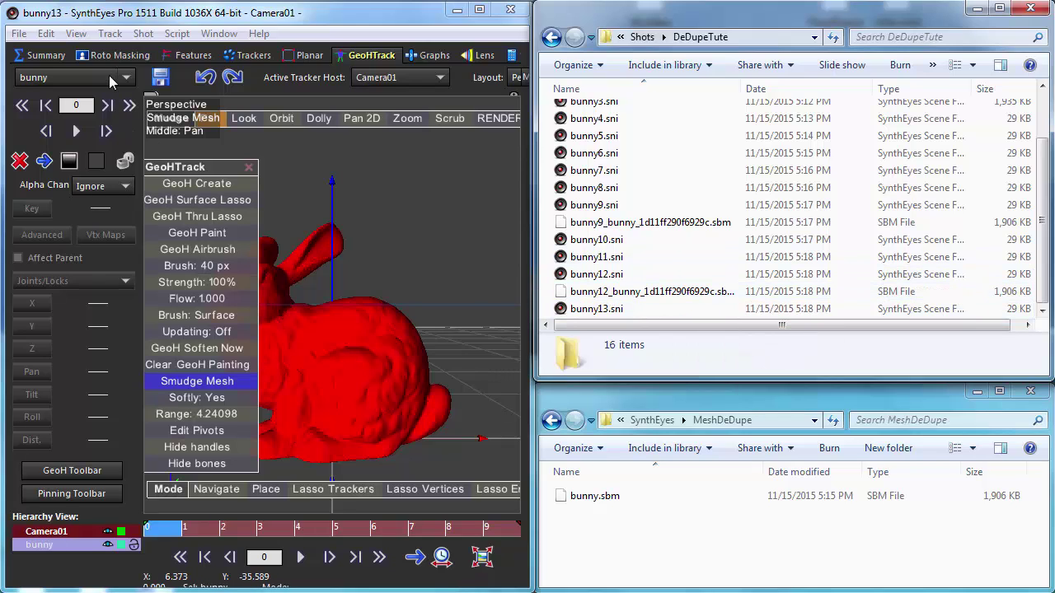
- Set this scene's mesh de-duplication to Never and save the scene as the next version, bunny14, checking the new file in the DeDupeTute folder
{"action": "left_click", "coordinate": [45, 34]}
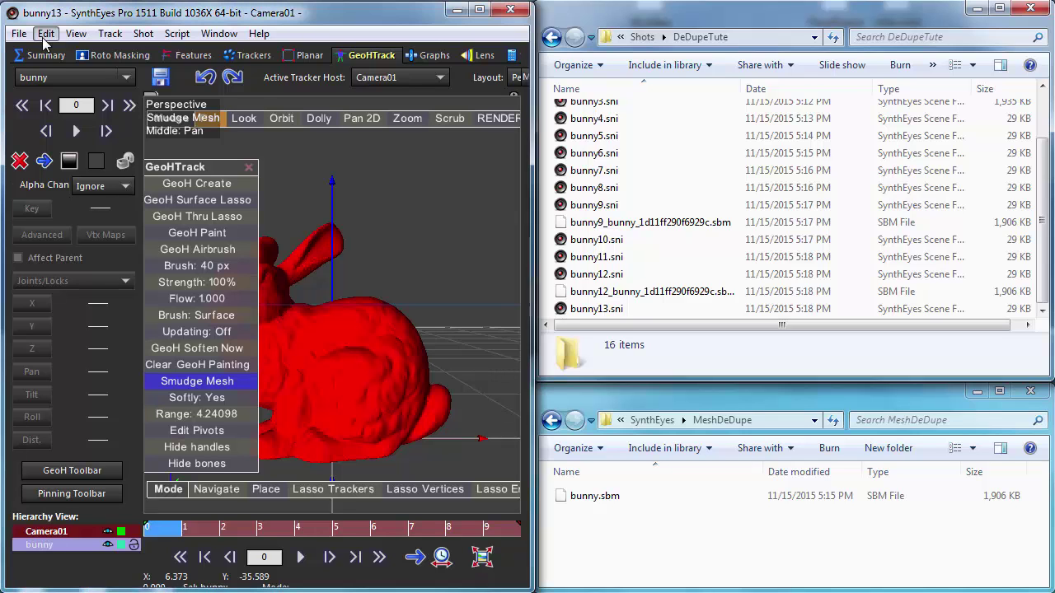
{"action": "left_click", "coordinate": [131, 517]}
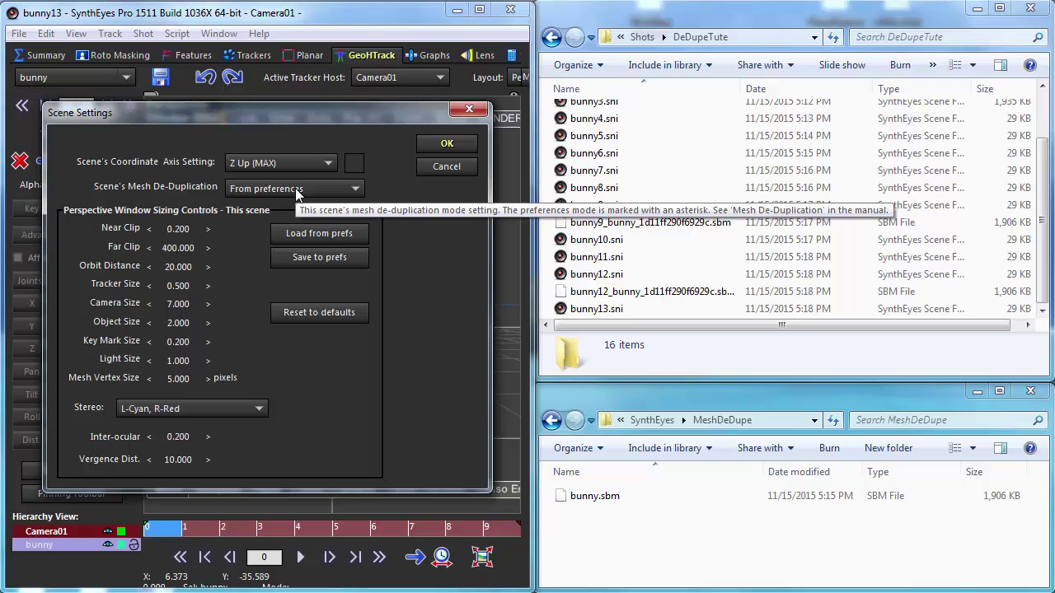
{"action": "left_click", "coordinate": [299, 194]}
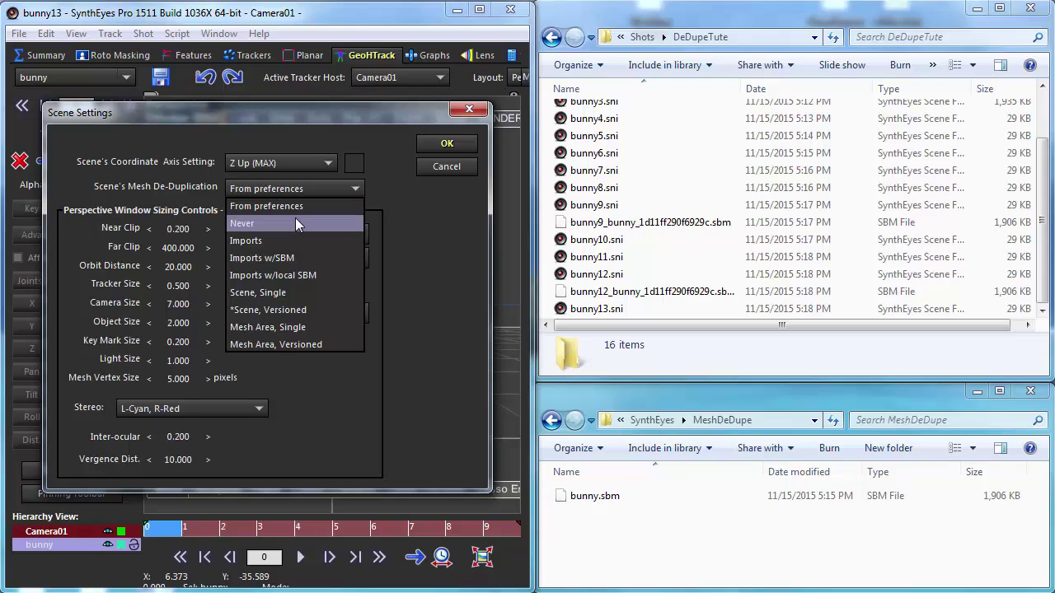
{"action": "left_click", "coordinate": [295, 223]}
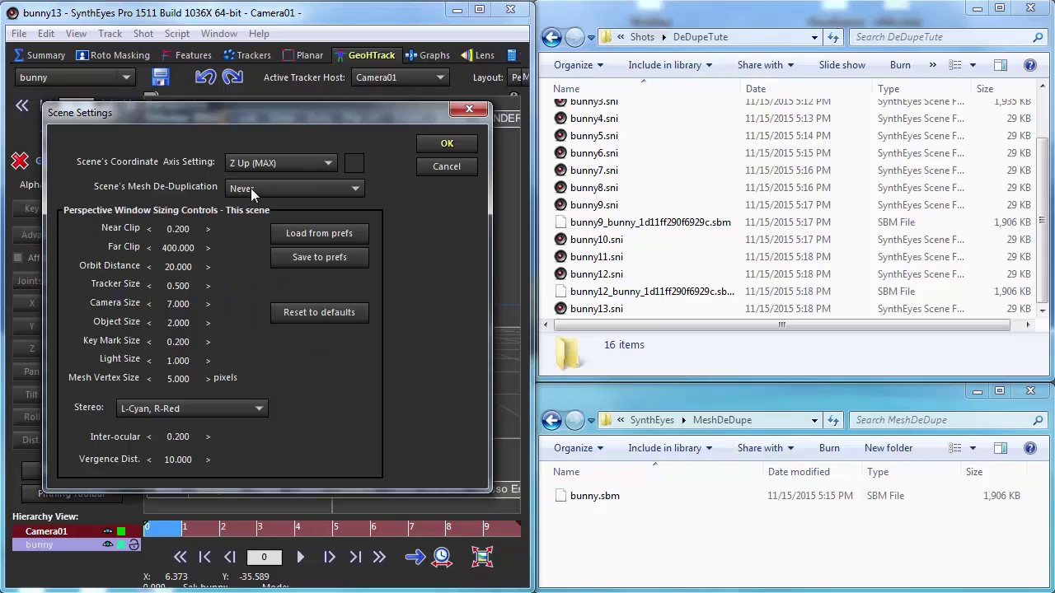
{"action": "left_click", "coordinate": [443, 149]}
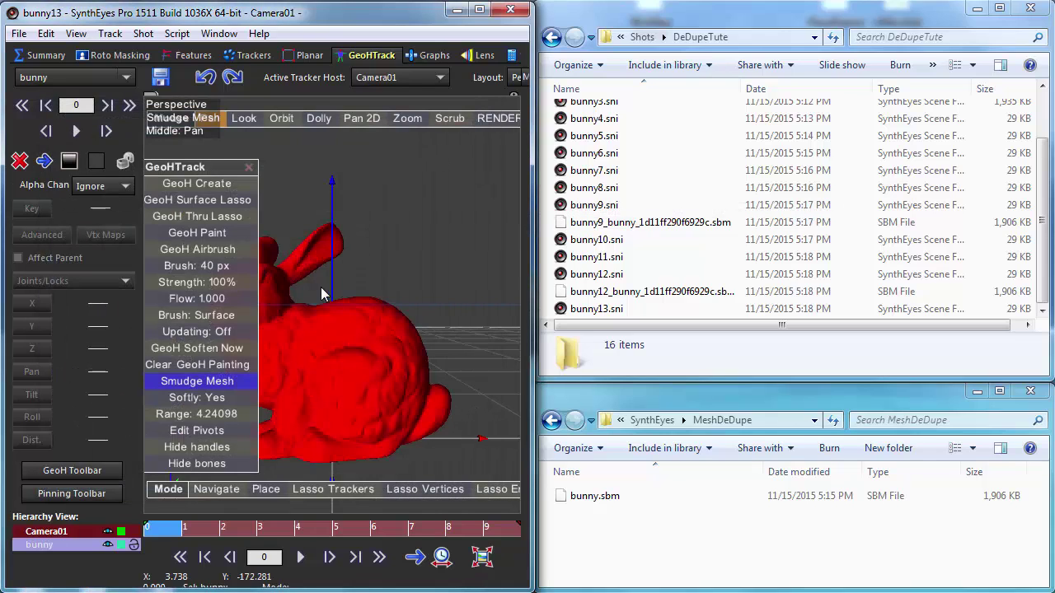
{"action": "key", "text": "ctrl+s"}
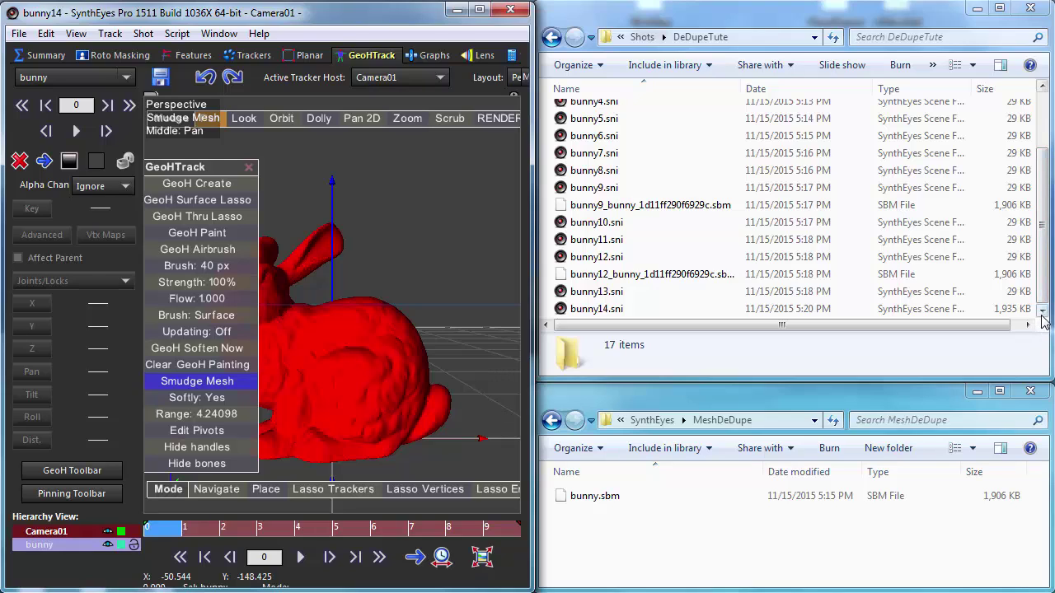
{"action": "left_click", "coordinate": [1044, 322]}
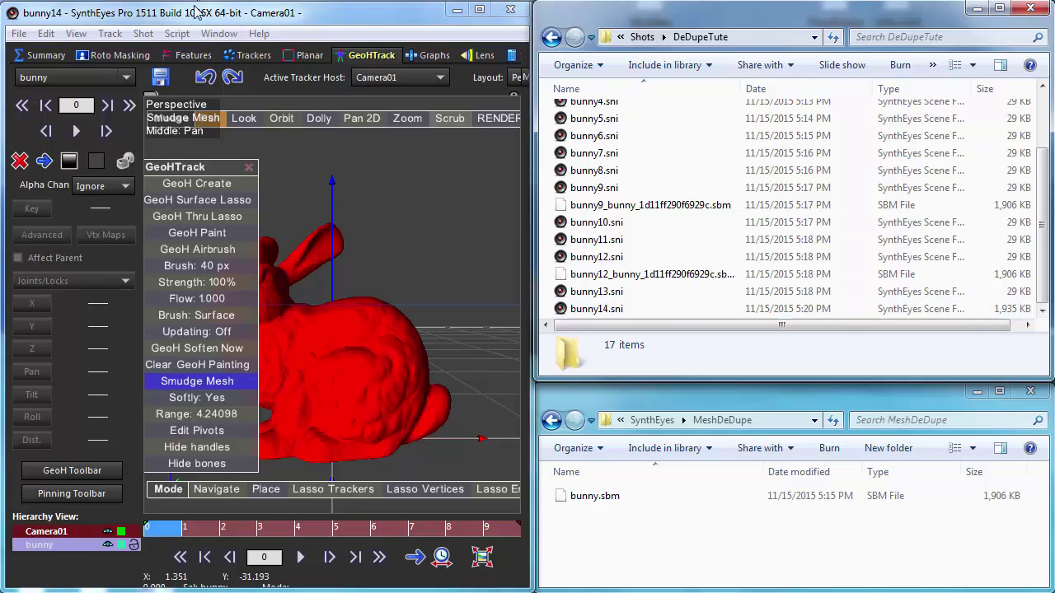
{"action": "left_click", "coordinate": [18, 33]}
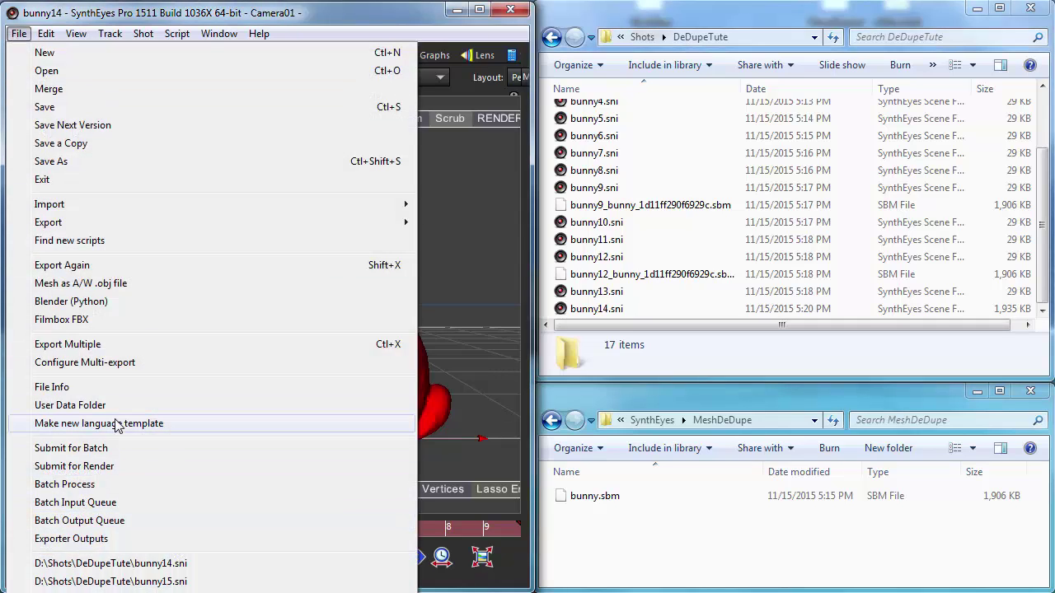
{"action": "left_click", "coordinate": [341, 22]}
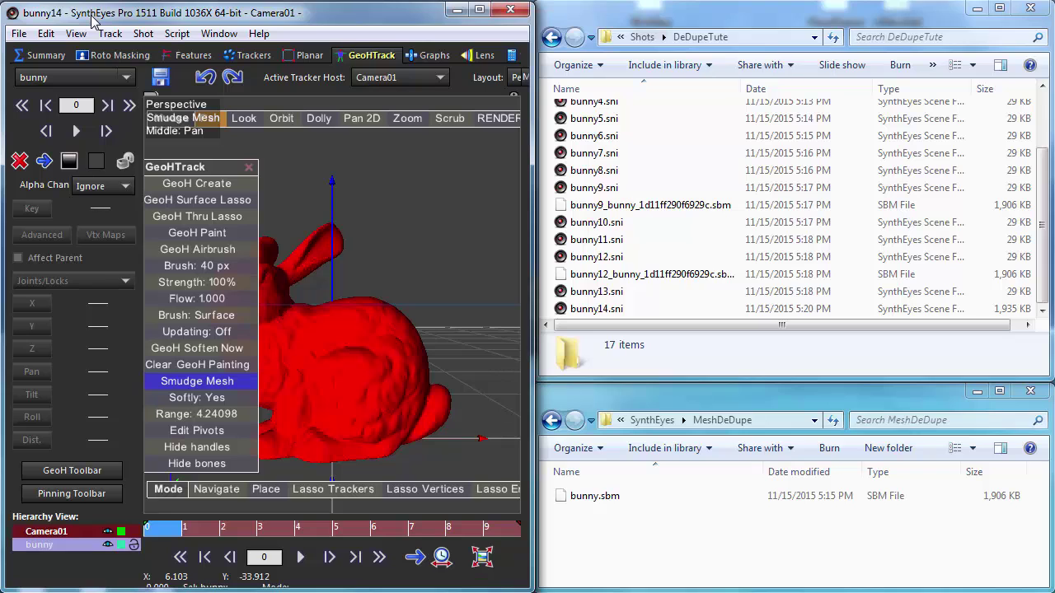
- Import the mesh bunny9_bunny_1d11ff290f6929c.sbm from the DeDupeTute folder and close the floating GeoHTrack toolbar to reveal the whole bunny
{"action": "left_click", "coordinate": [18, 34]}
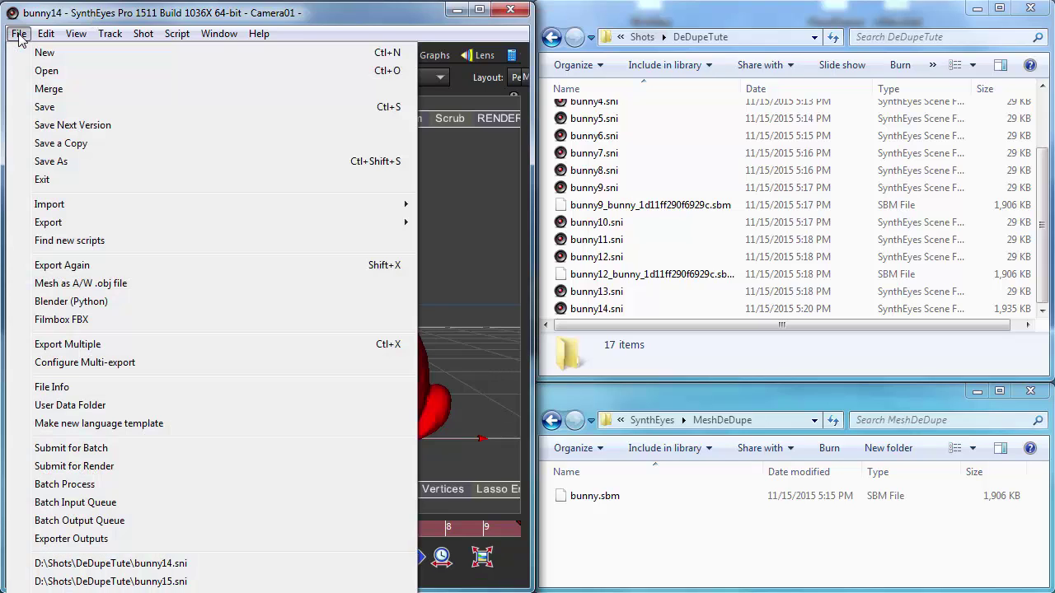
{"action": "mouse_move", "coordinate": [344, 206]}
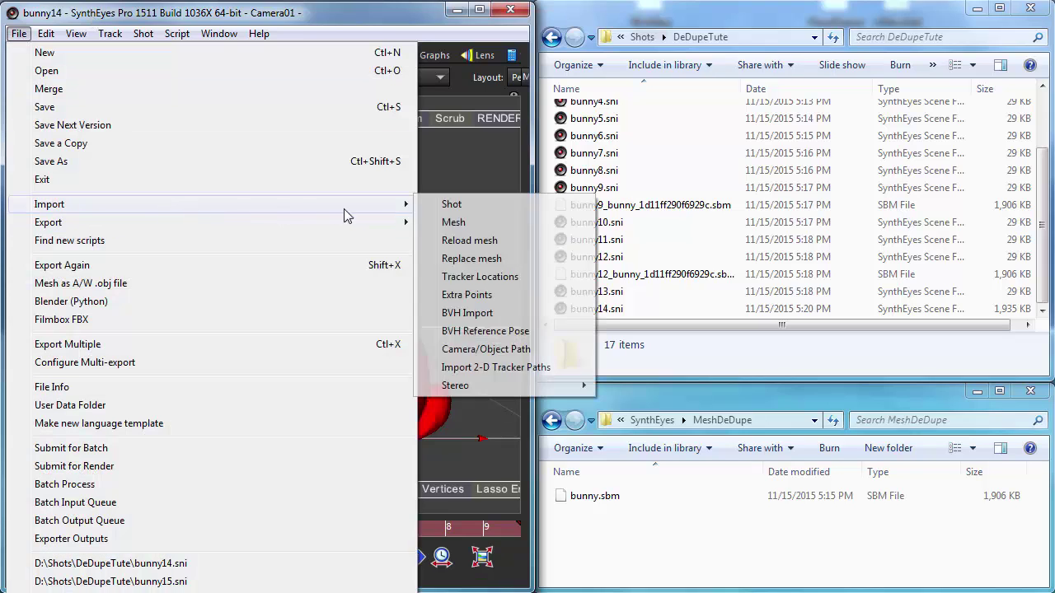
{"action": "left_click", "coordinate": [455, 223]}
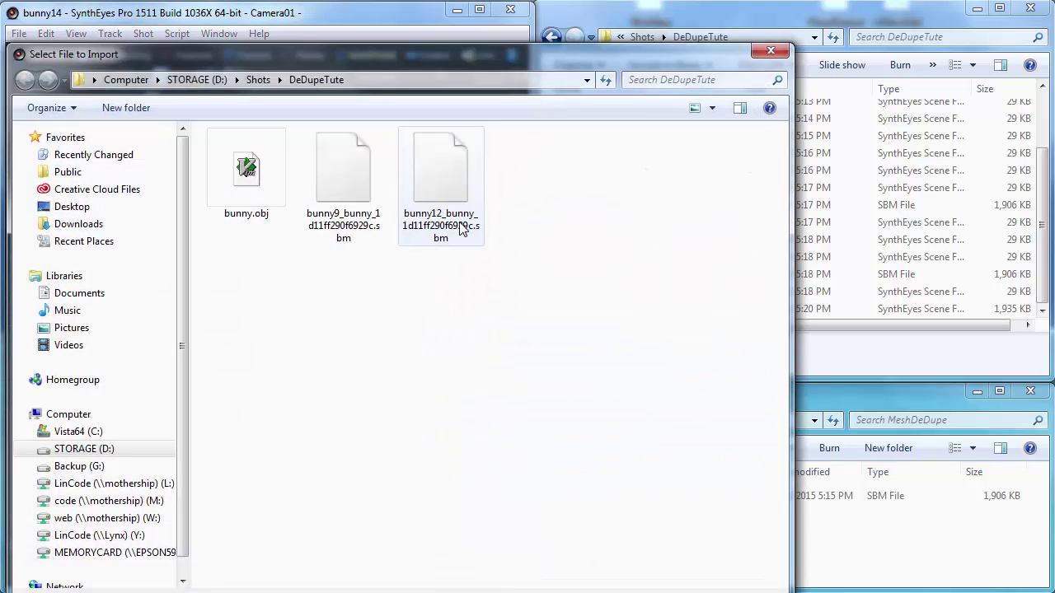
{"action": "left_click", "coordinate": [318, 158]}
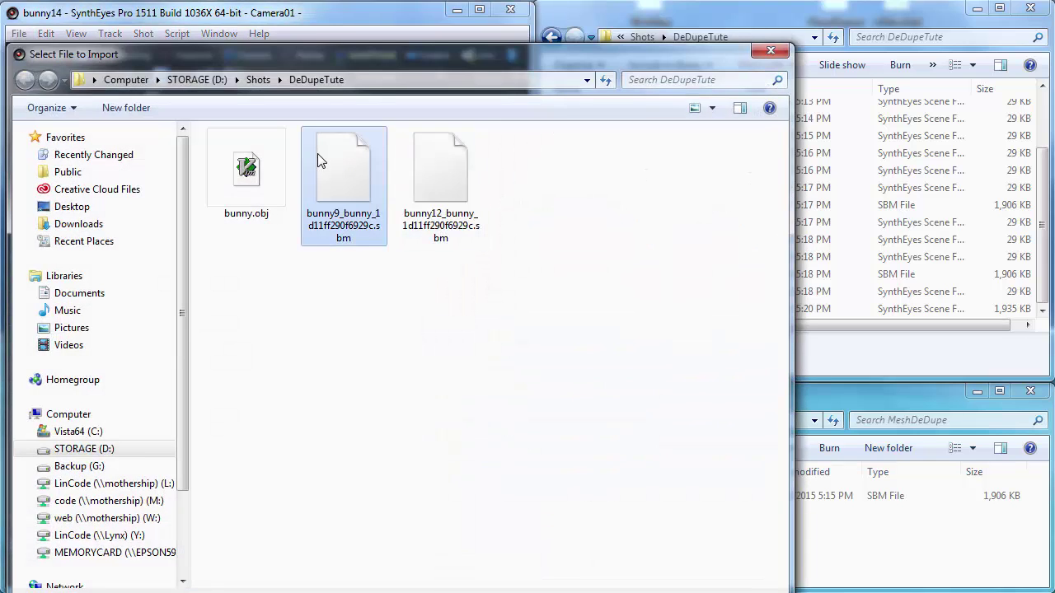
{"action": "left_click_drag", "start_coordinate": [321, 56], "coordinate": [265, 0]}
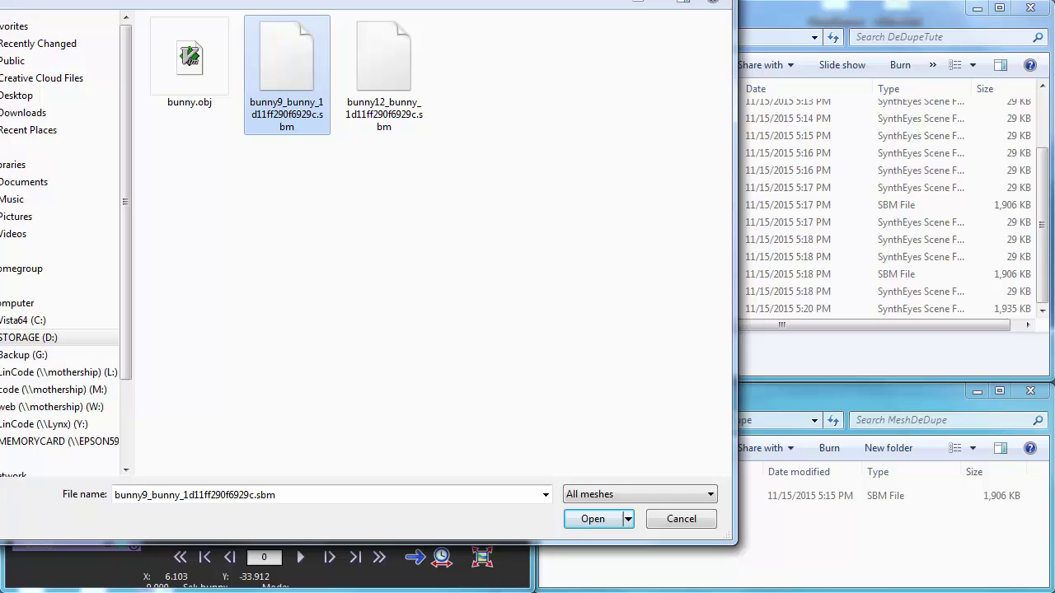
{"action": "left_click", "coordinate": [590, 519]}
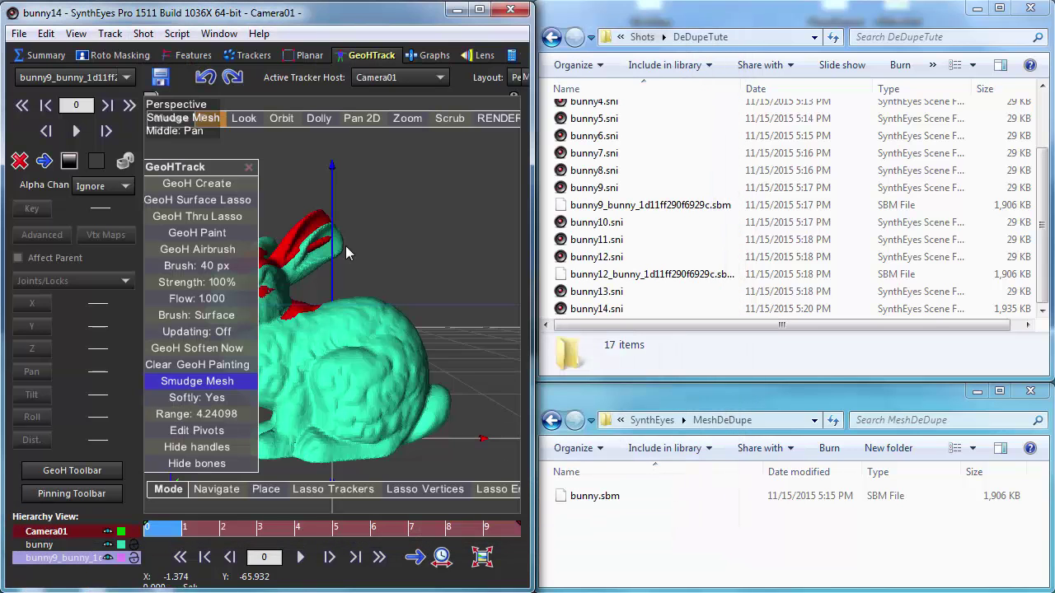
{"action": "left_click", "coordinate": [248, 166]}
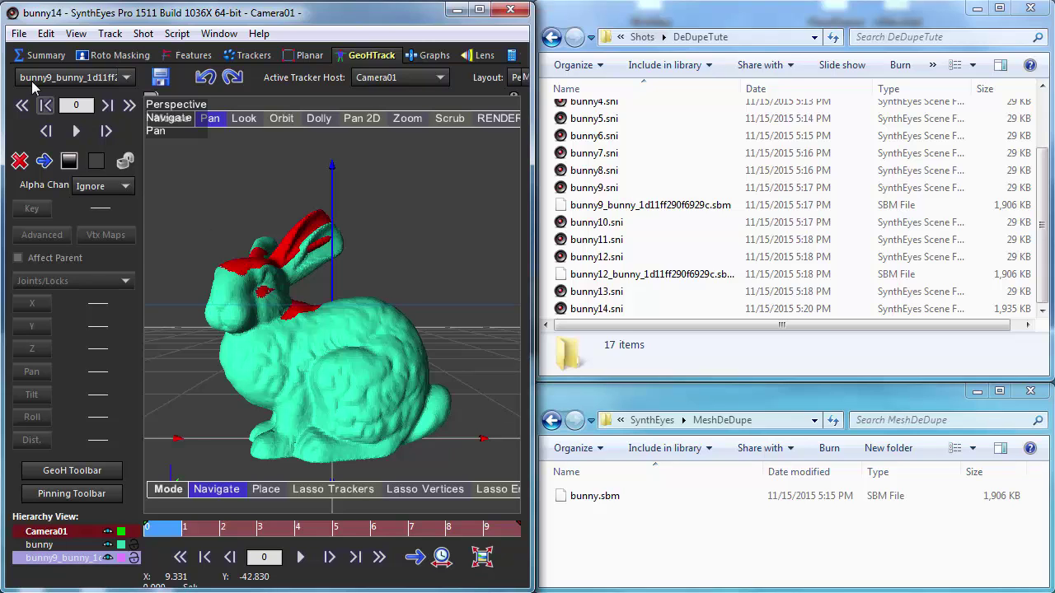
{"action": "left_click", "coordinate": [18, 35]}
{"action": "mouse_move", "coordinate": [182, 219]}
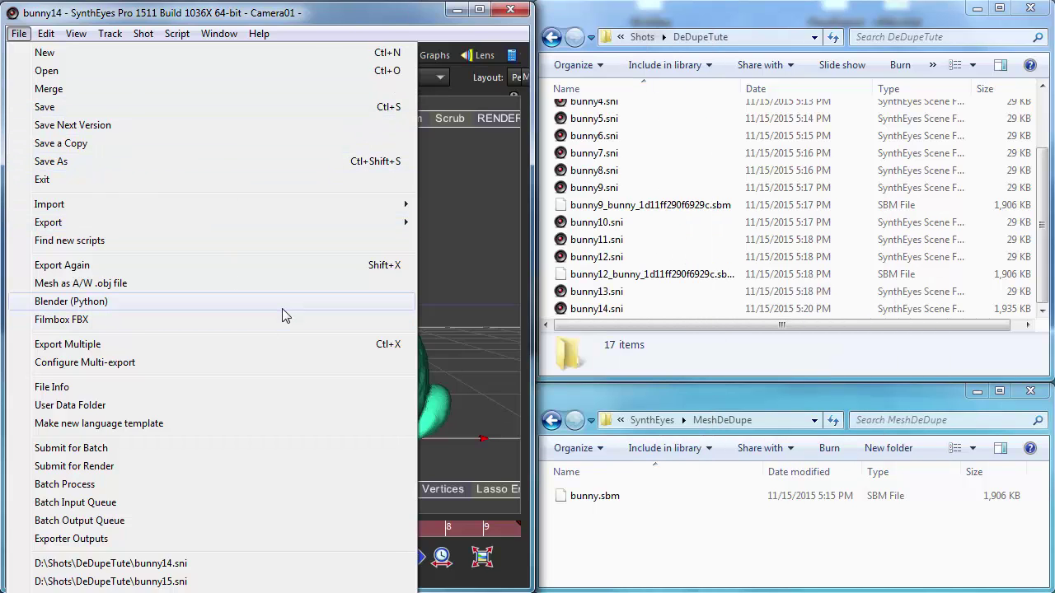
{"action": "left_click", "coordinate": [392, 25]}
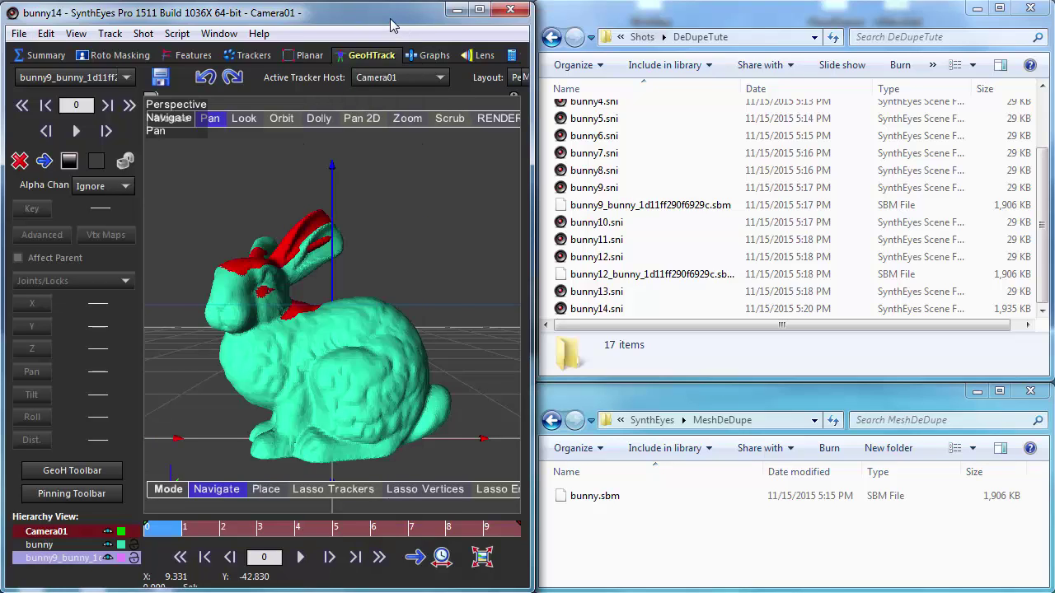